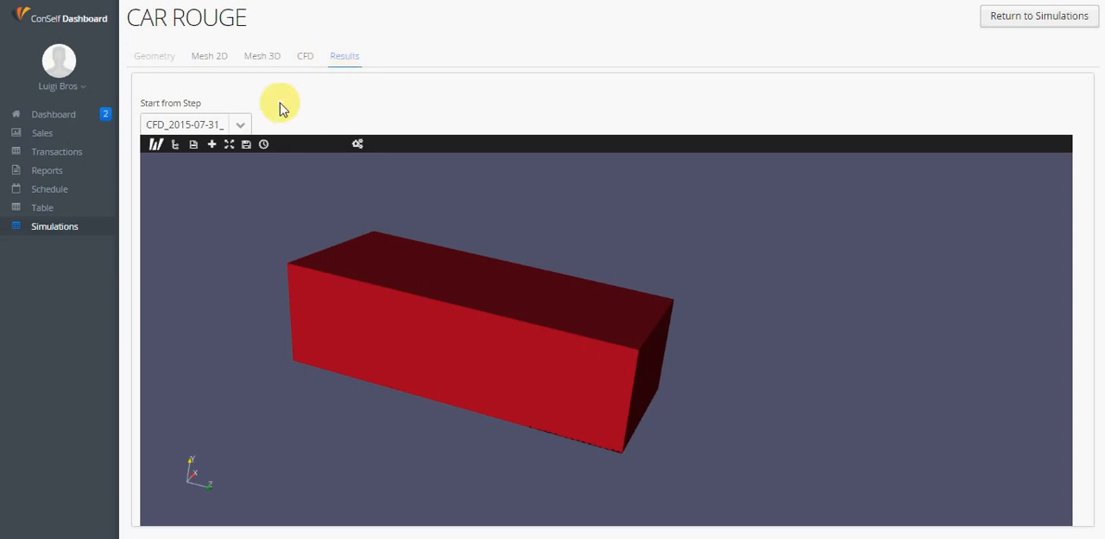
Choose CFD_2015-07-31_09:23 as the step to start from and set the results viewer's rendering to Remote
{"action": "left_click", "coordinate": [241, 125]}
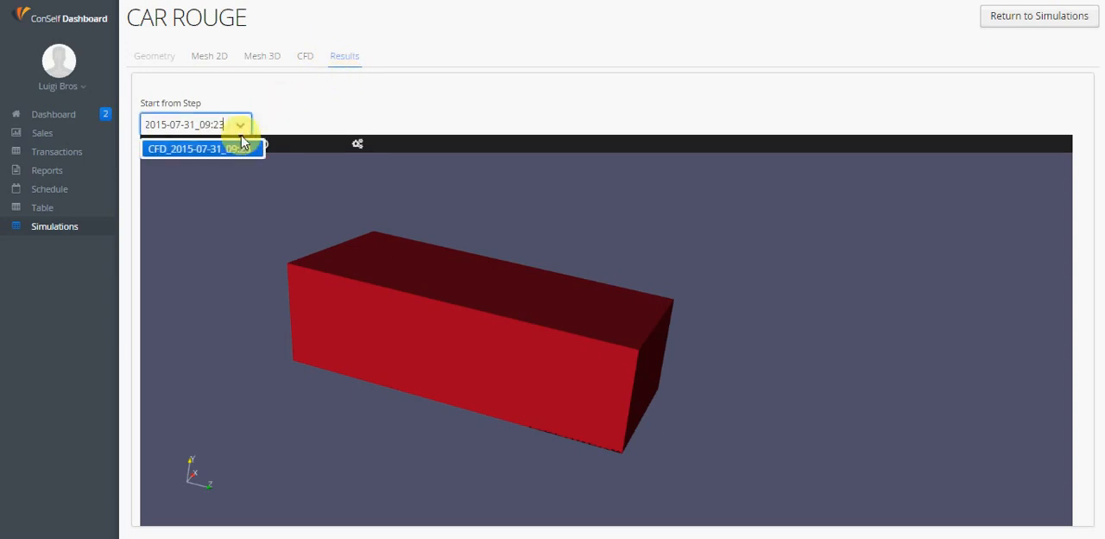
{"action": "left_click", "coordinate": [240, 152]}
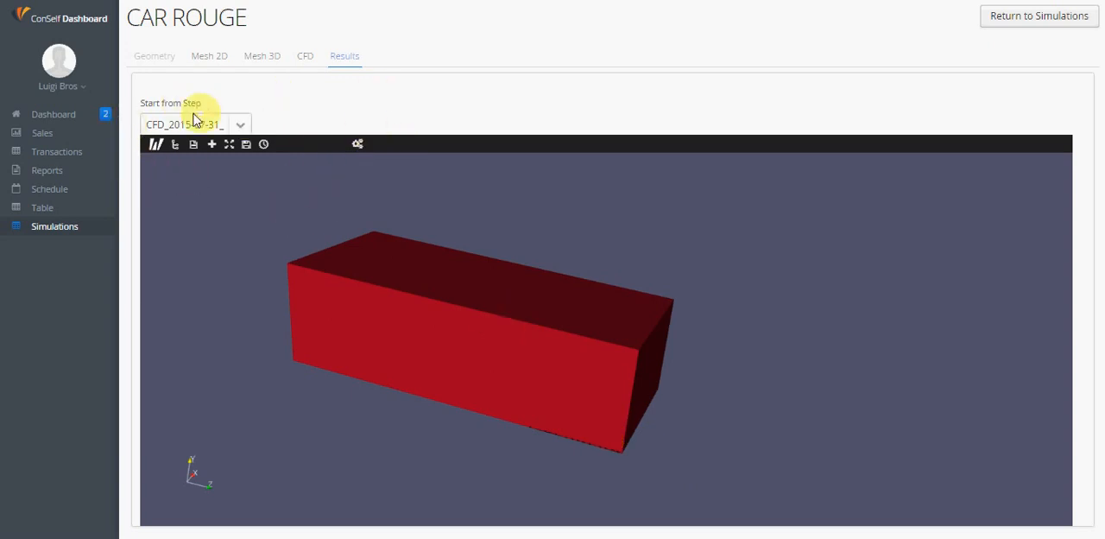
{"action": "left_click", "coordinate": [155, 147]}
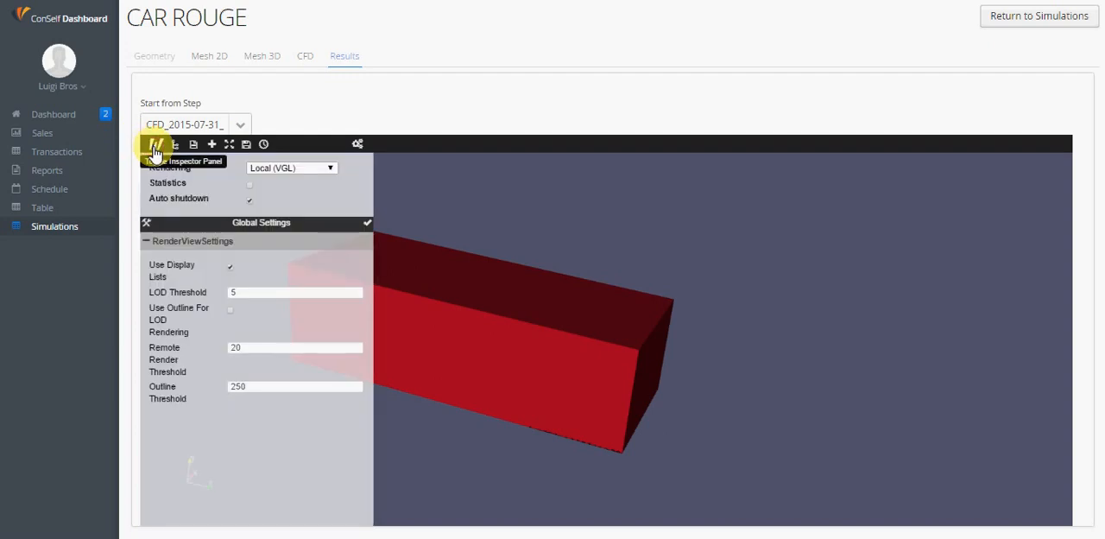
{"action": "left_click", "coordinate": [156, 147]}
{"action": "left_click", "coordinate": [155, 147]}
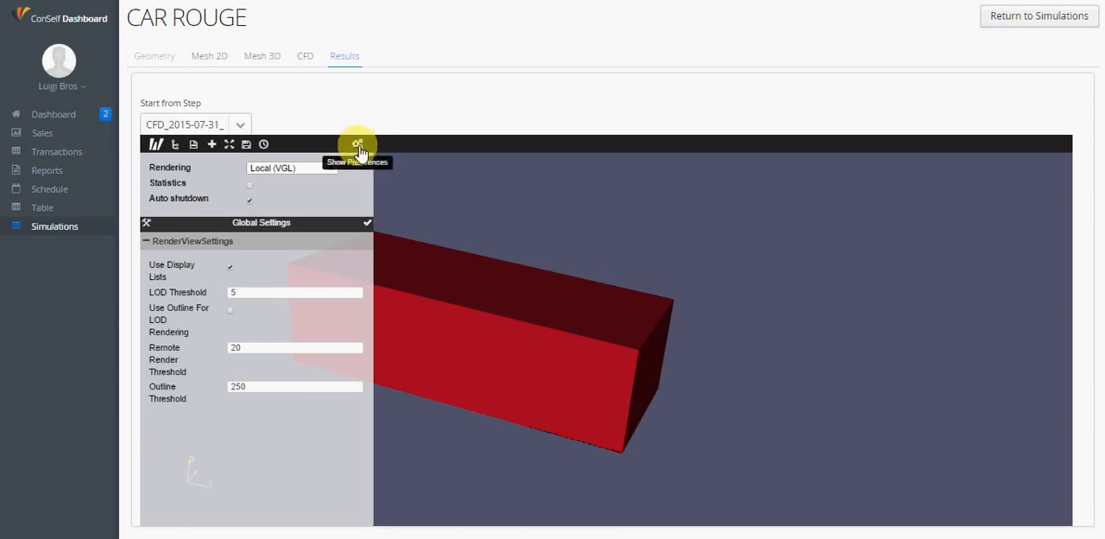
{"action": "left_click", "coordinate": [319, 169]}
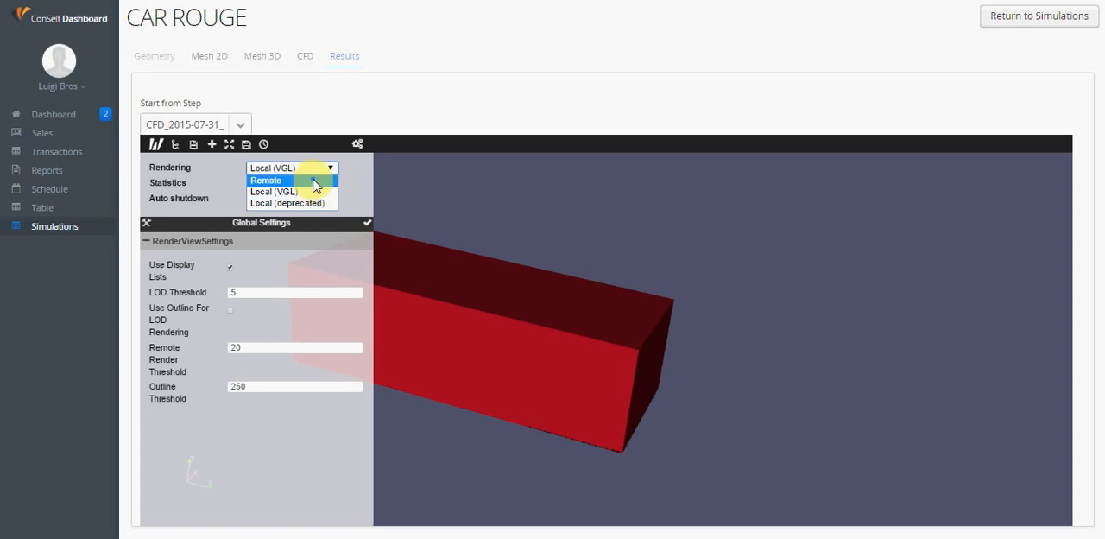
{"action": "left_click", "coordinate": [314, 180]}
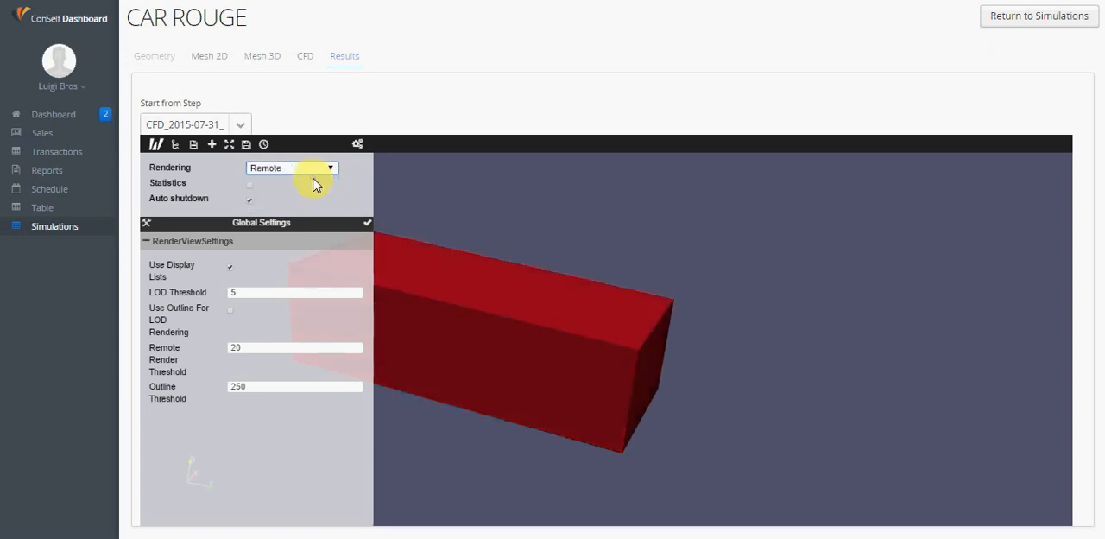
{"action": "left_click", "coordinate": [156, 147]}
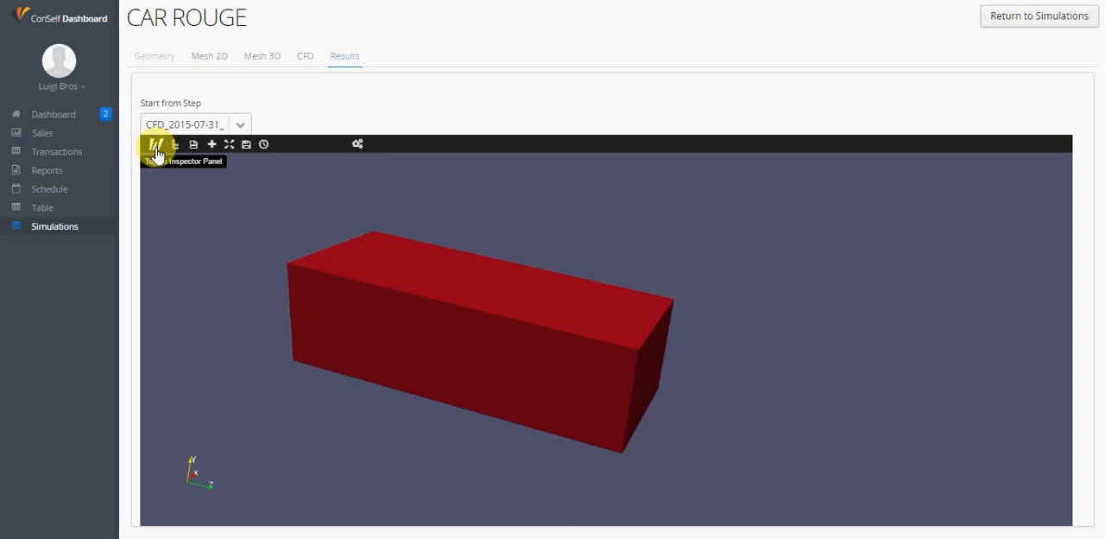
Examine the system.foam dataset's information: cell and point statistics, data array ranges, bounds and time values
{"action": "left_click", "coordinate": [175, 147]}
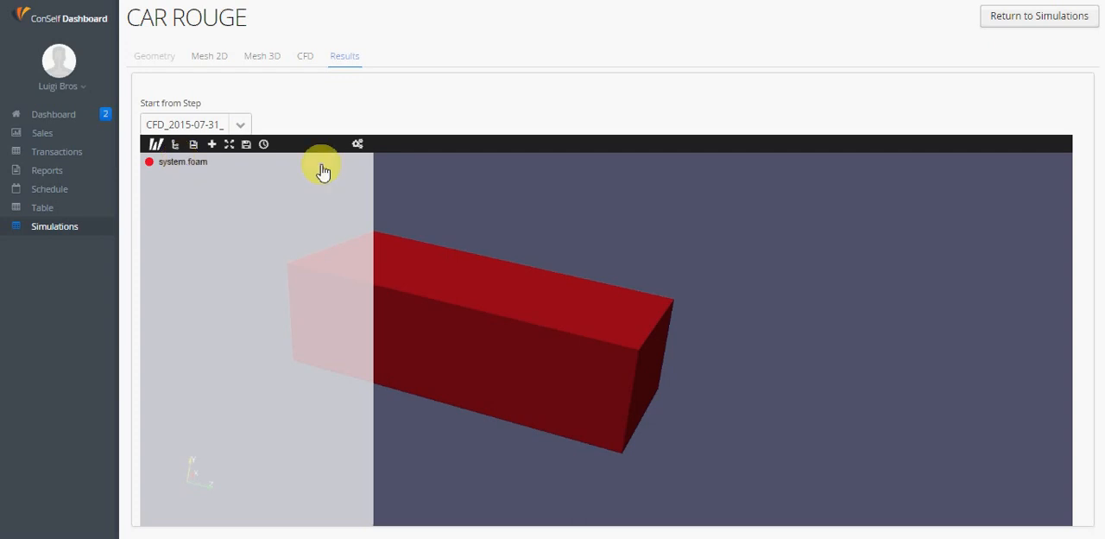
{"action": "left_click", "coordinate": [157, 147]}
{"action": "left_click", "coordinate": [156, 148]}
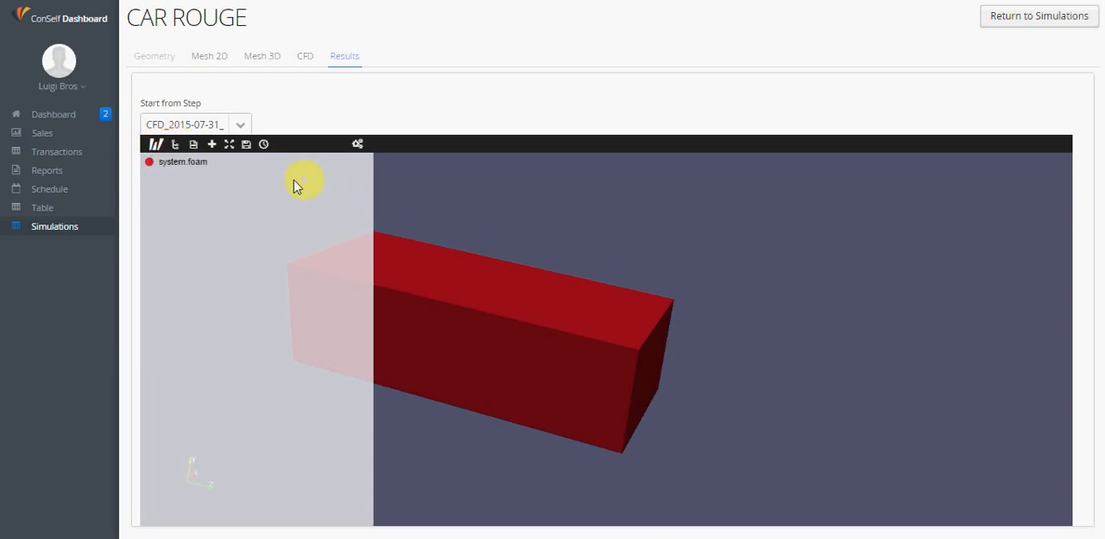
{"action": "left_click", "coordinate": [187, 168]}
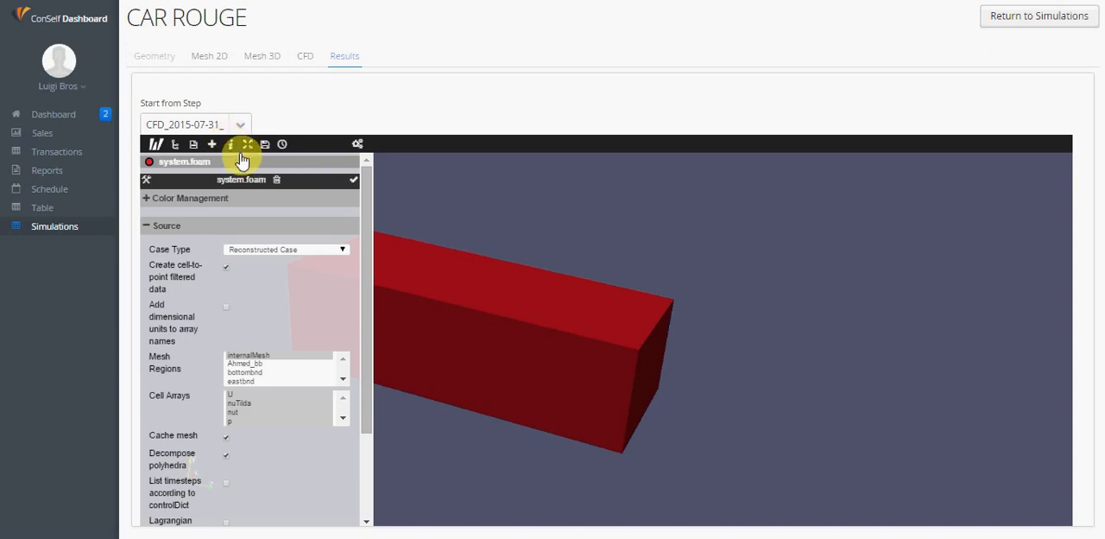
{"action": "left_click", "coordinate": [230, 144]}
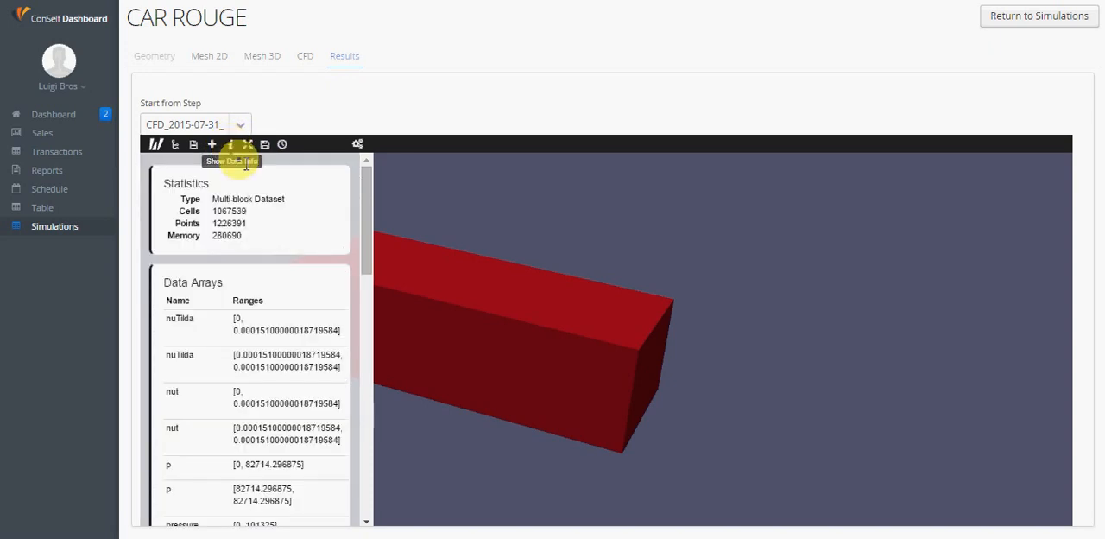
{"action": "double_click", "coordinate": [217, 211]}
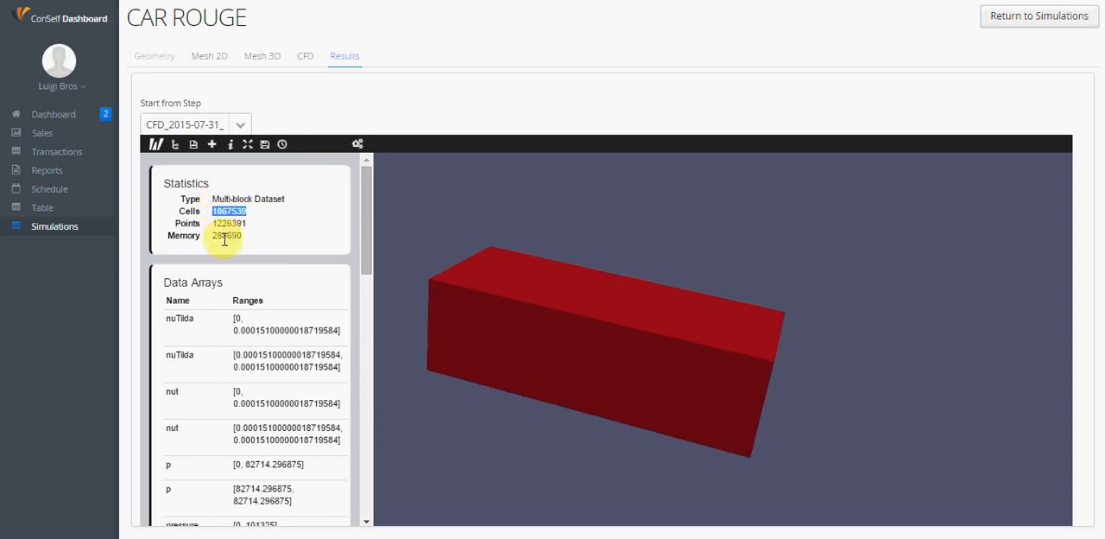
{"action": "scroll", "coordinate": [248, 294], "scroll_direction": "down", "scroll_amount": 3}
{"action": "scroll", "coordinate": [250, 293], "scroll_direction": "down", "scroll_amount": 1}
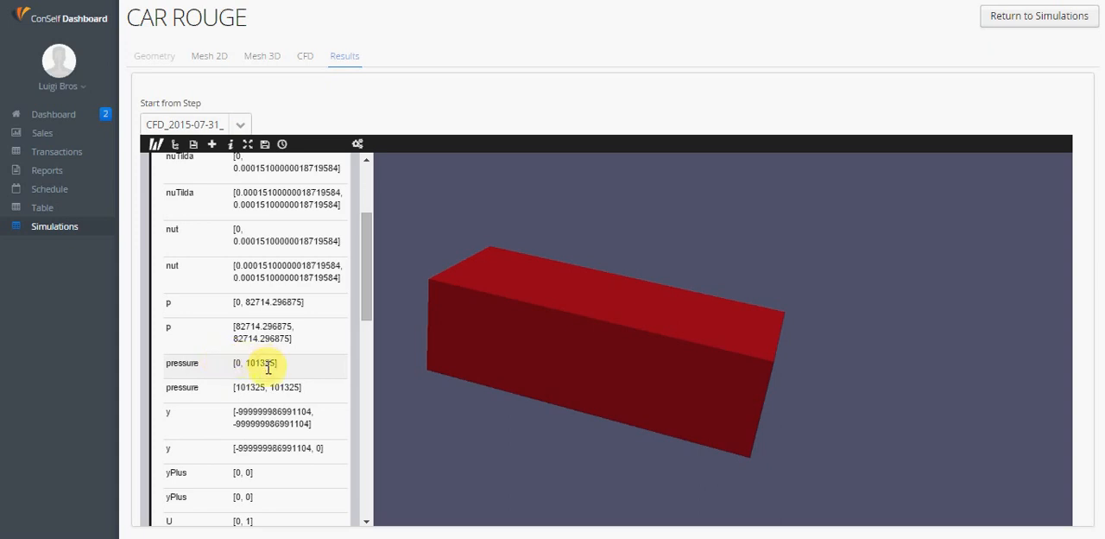
{"action": "scroll", "coordinate": [259, 367], "scroll_direction": "down", "scroll_amount": 1}
{"action": "scroll", "coordinate": [250, 370], "scroll_direction": "down", "scroll_amount": 2}
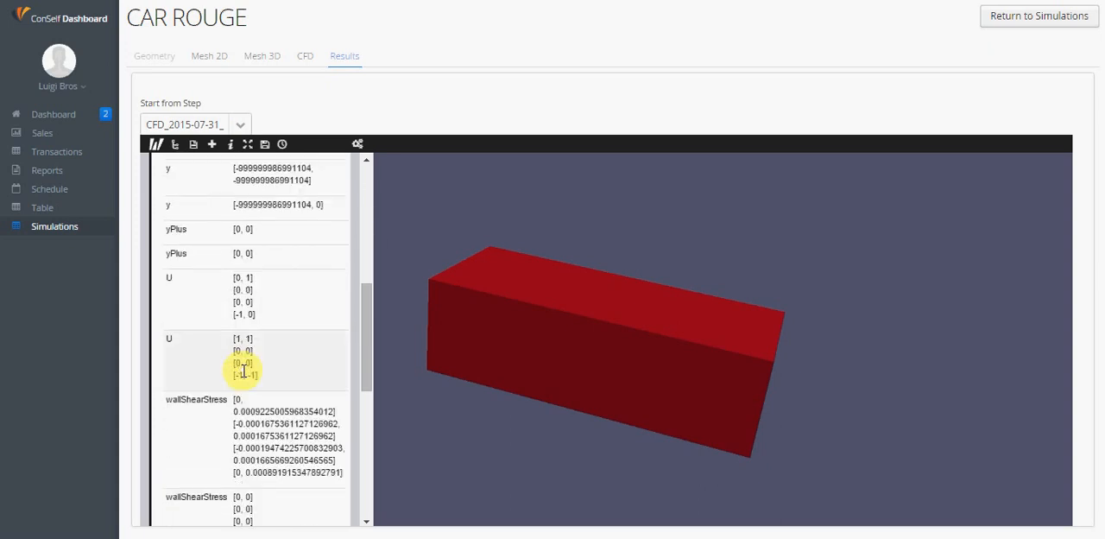
{"action": "scroll", "coordinate": [245, 370], "scroll_direction": "down", "scroll_amount": 3}
{"action": "scroll", "coordinate": [256, 361], "scroll_direction": "down", "scroll_amount": 1}
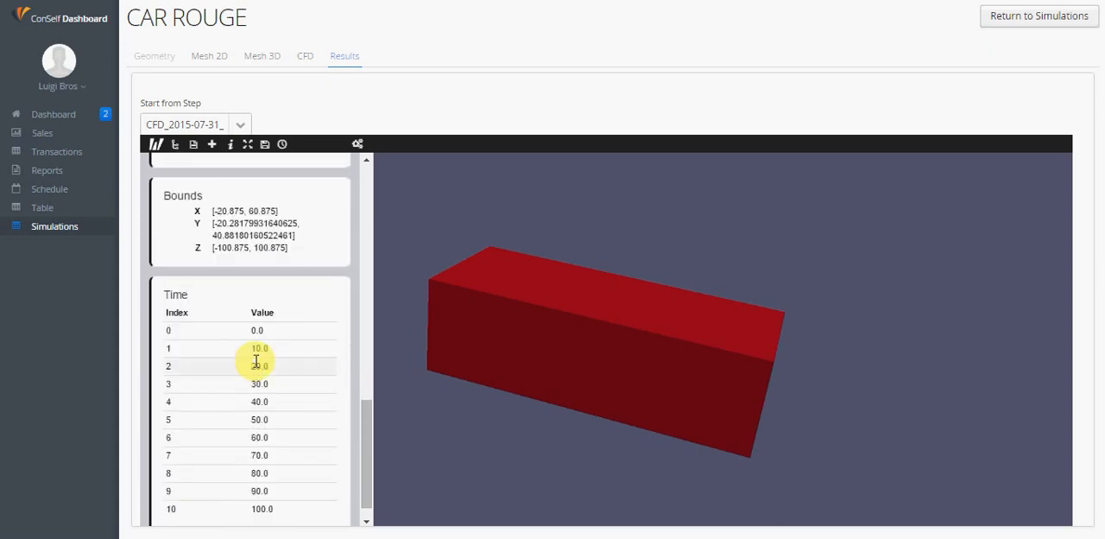
{"action": "scroll", "coordinate": [255, 361], "scroll_direction": "up", "scroll_amount": 5}
{"action": "scroll", "coordinate": [253, 357], "scroll_direction": "up", "scroll_amount": 2}
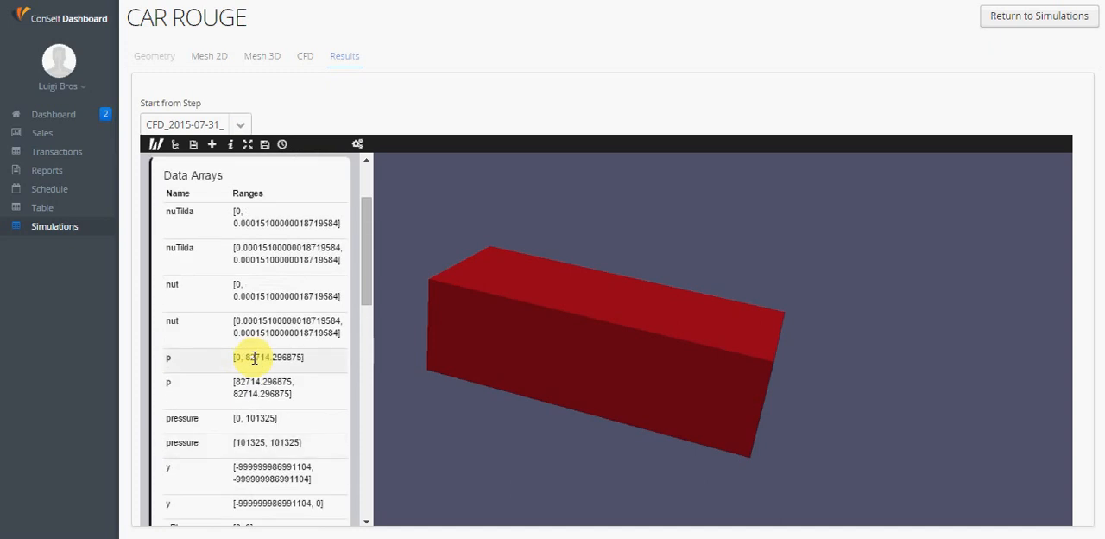
{"action": "scroll", "coordinate": [253, 357], "scroll_direction": "up", "scroll_amount": 1}
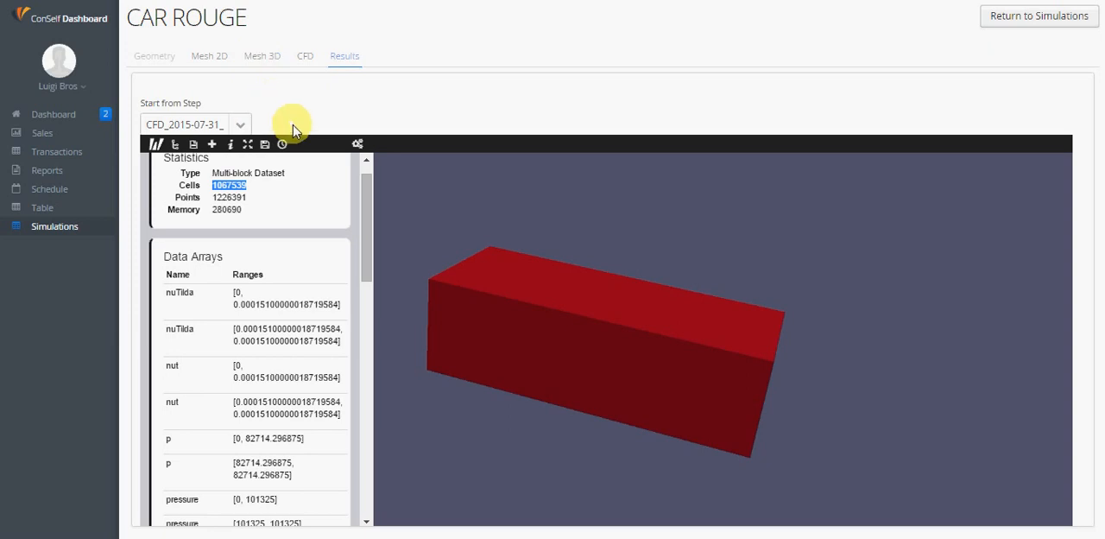
Show the time playback controls and jump to the last time step, 100
{"action": "left_click", "coordinate": [282, 145]}
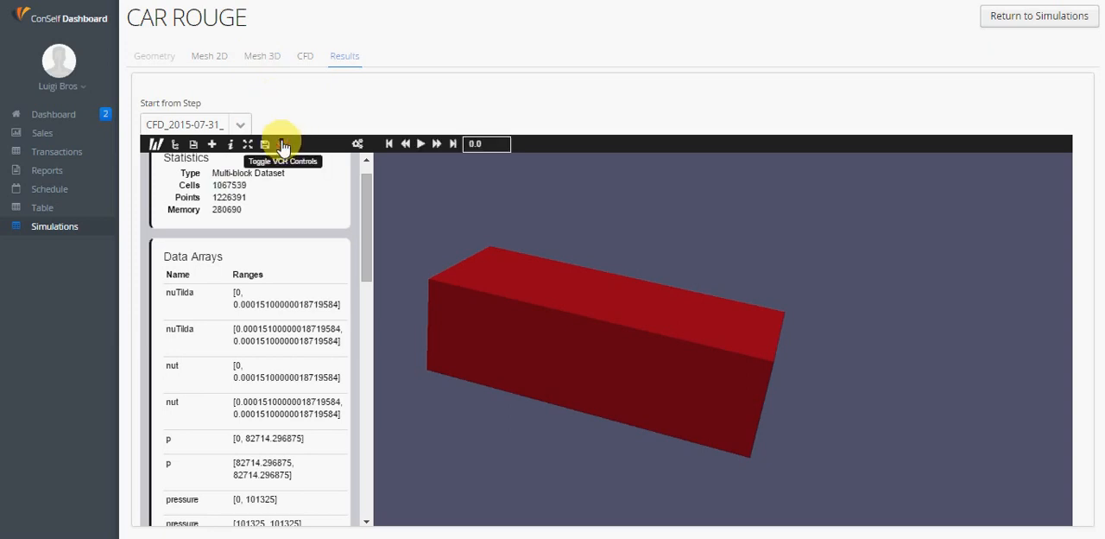
{"action": "left_click", "coordinate": [282, 145]}
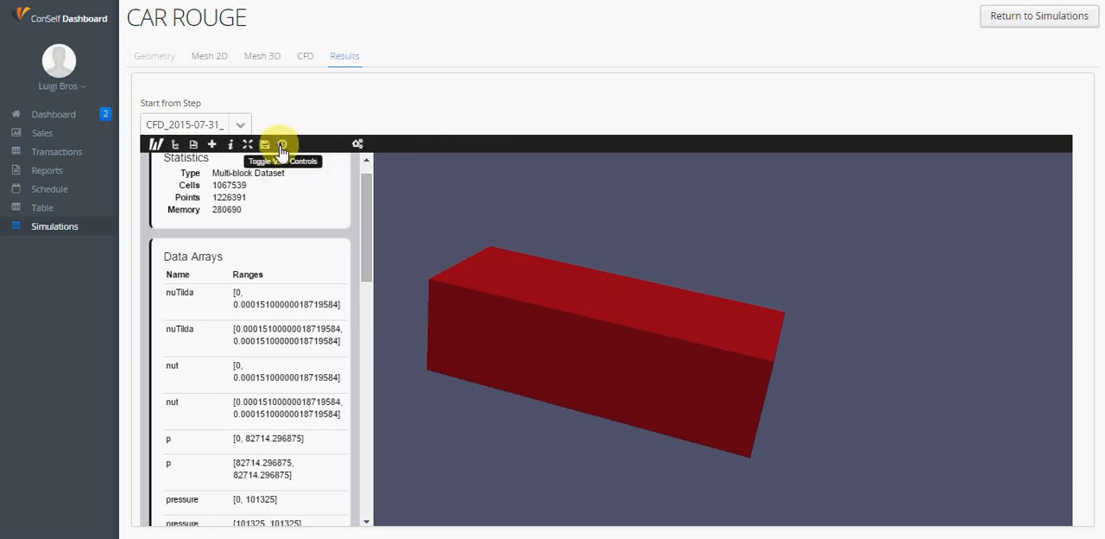
{"action": "left_click", "coordinate": [283, 145]}
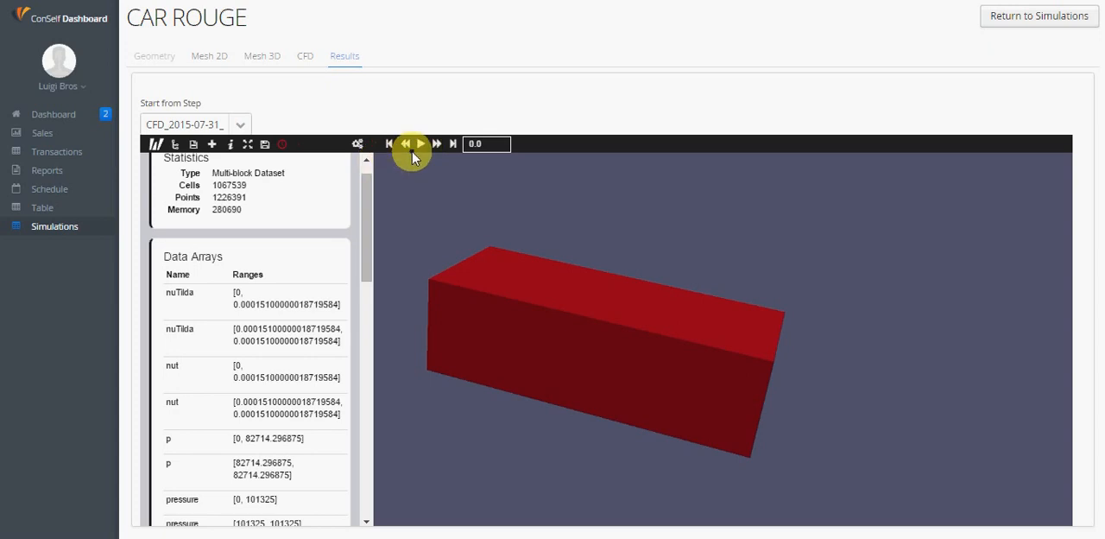
{"action": "left_click", "coordinate": [455, 144]}
Add a Slice filter to the system.foam dataset in the pipeline
{"action": "left_click", "coordinate": [177, 145]}
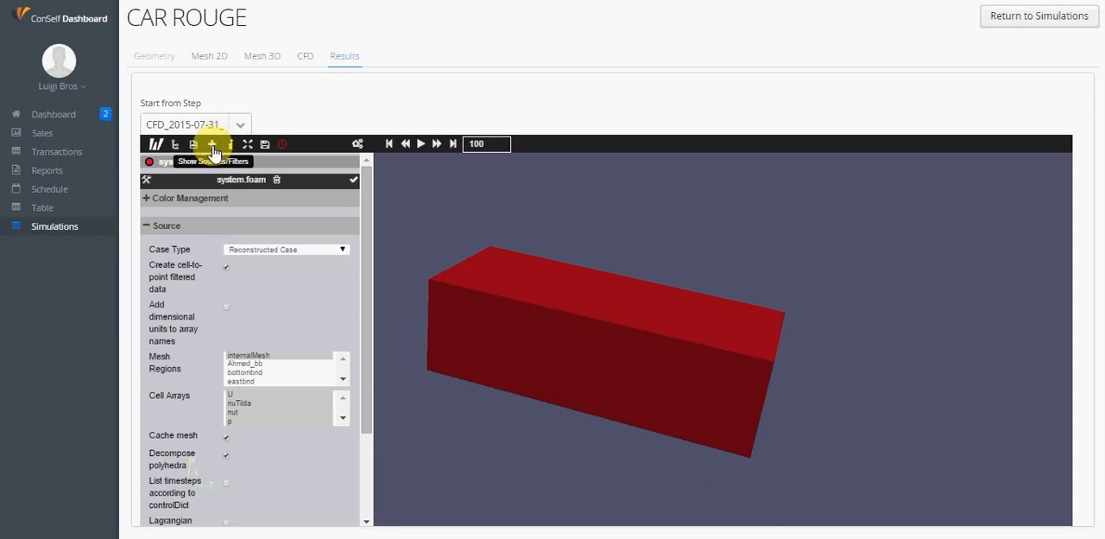
{"action": "left_click", "coordinate": [213, 146]}
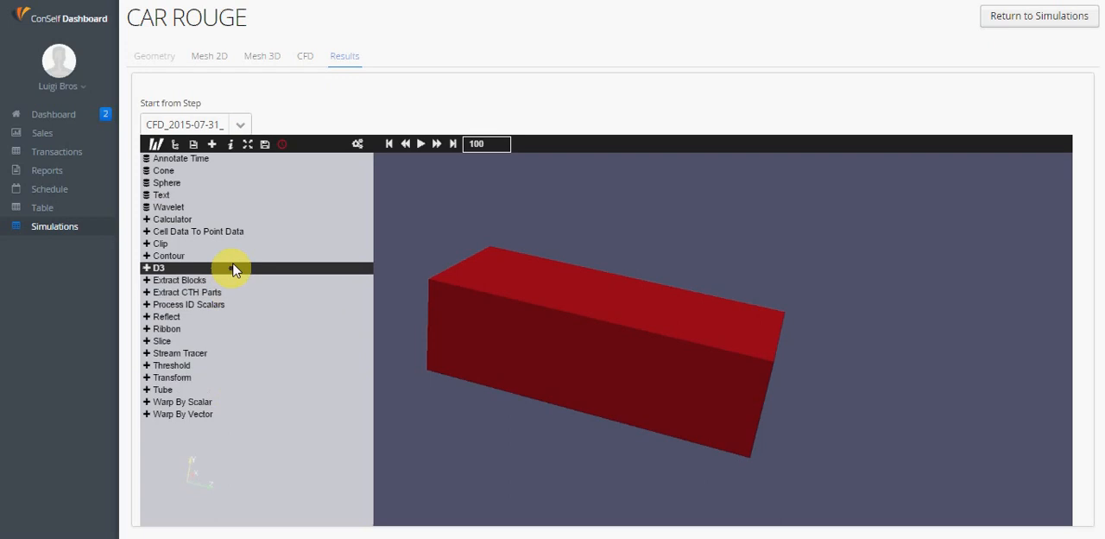
{"action": "left_click", "coordinate": [211, 343]}
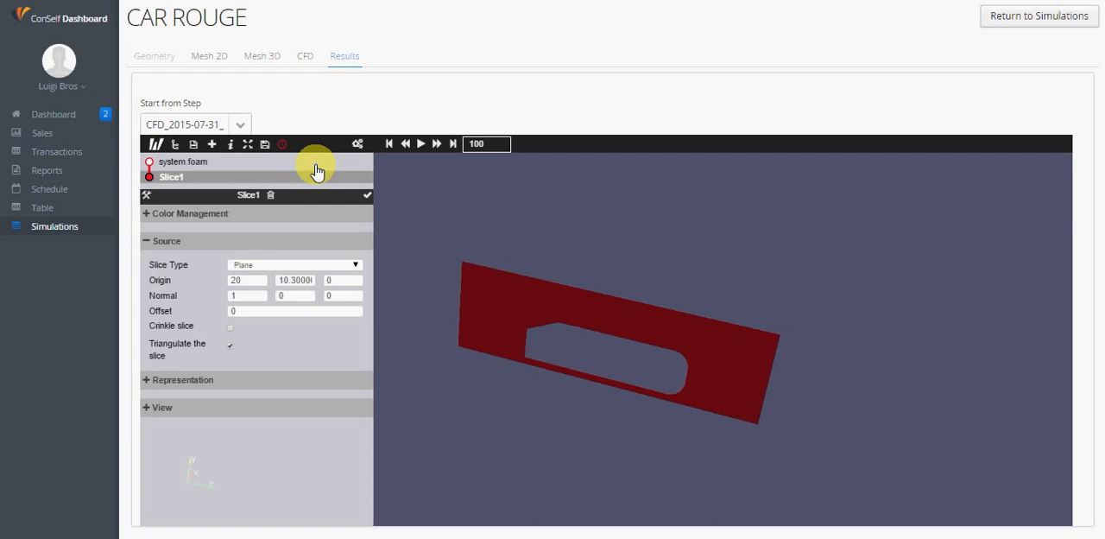
Try to colour the slice by pressure, then display its colour legend and reposition it beside the slice
{"action": "left_click", "coordinate": [201, 222]}
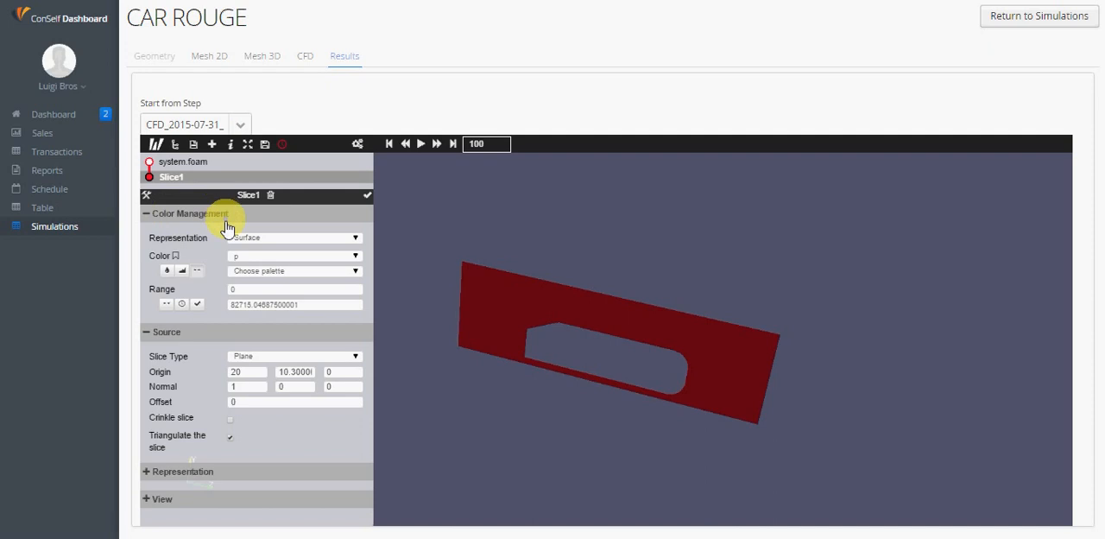
{"action": "left_click", "coordinate": [259, 257]}
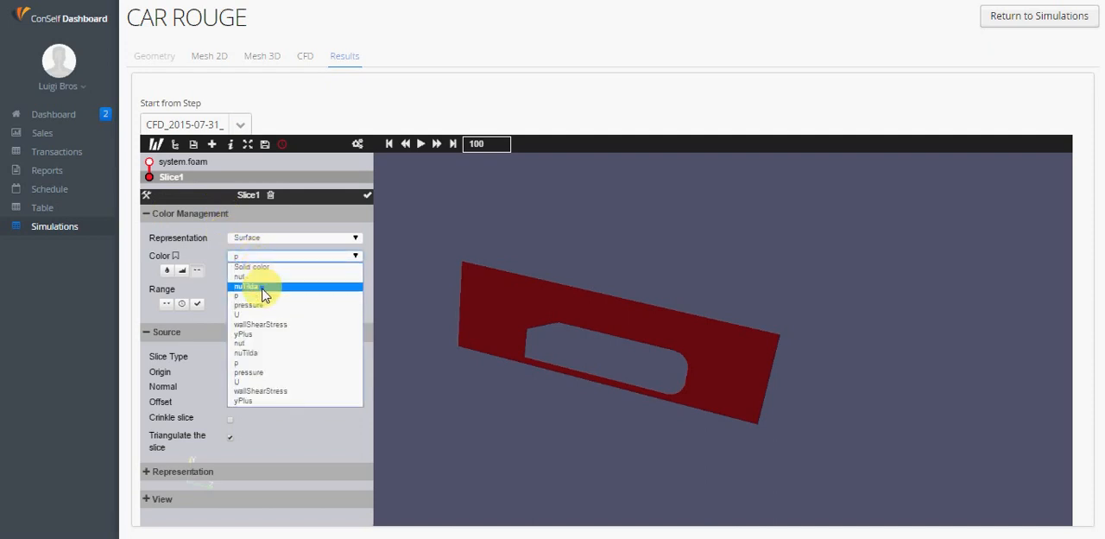
{"action": "left_click", "coordinate": [265, 306]}
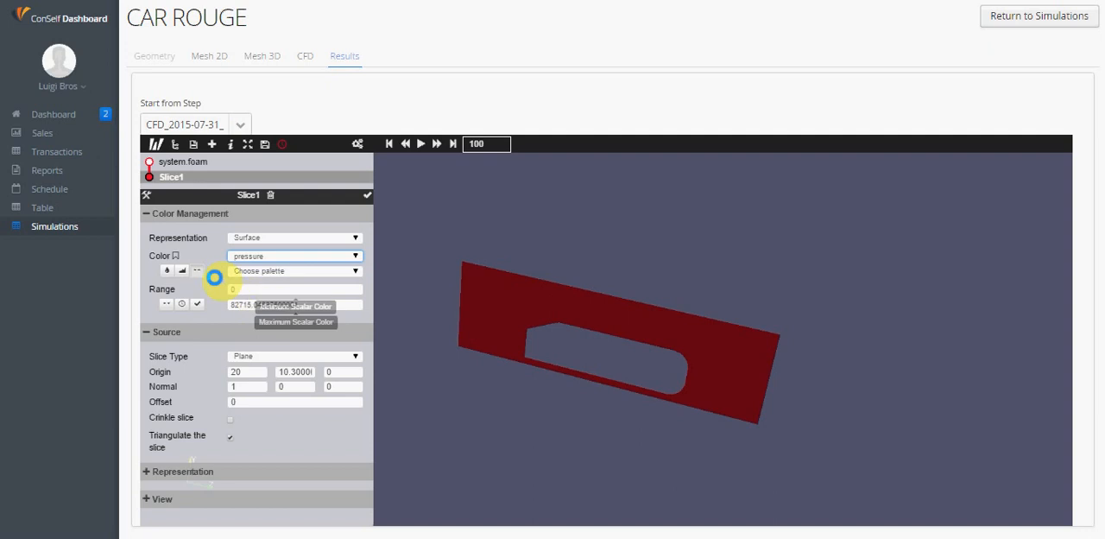
{"action": "left_click", "coordinate": [177, 257]}
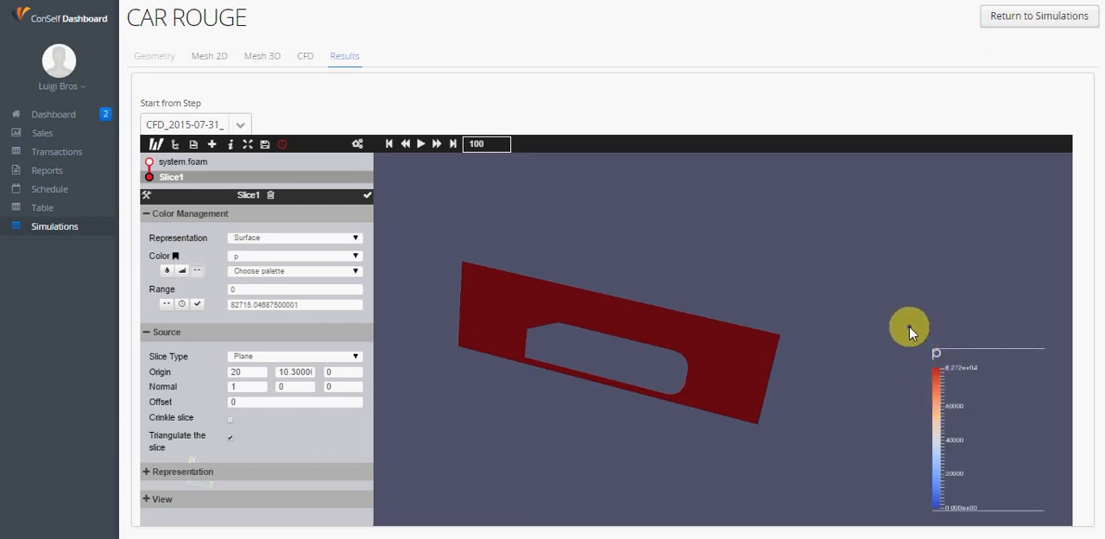
{"action": "left_click_drag", "start_coordinate": [909, 326], "coordinate": [905, 329]}
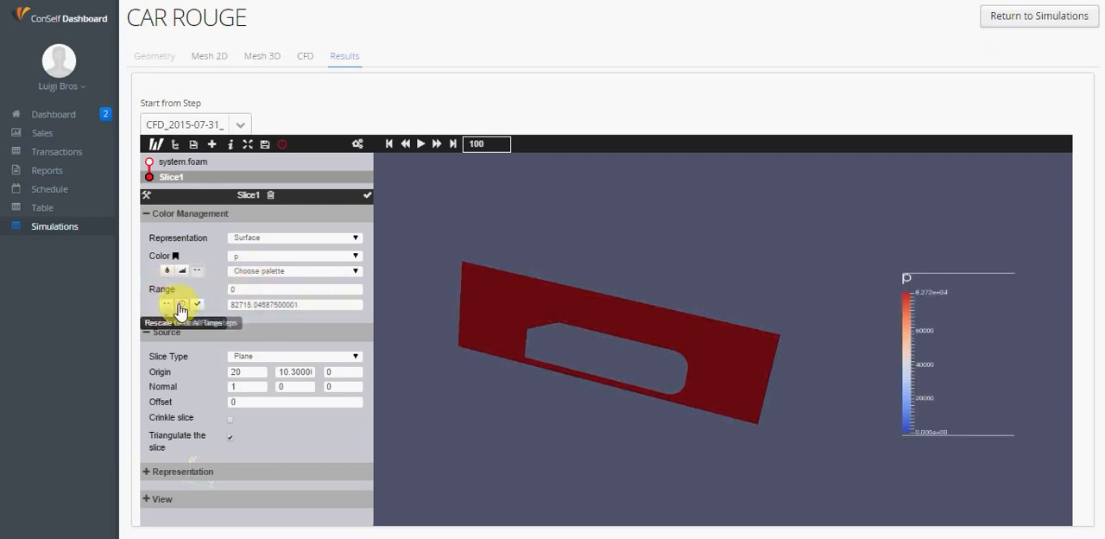
Colour the slice by pressure, with the colour range rescaled to the pressure data, and apply the settings
{"action": "left_click", "coordinate": [245, 290]}
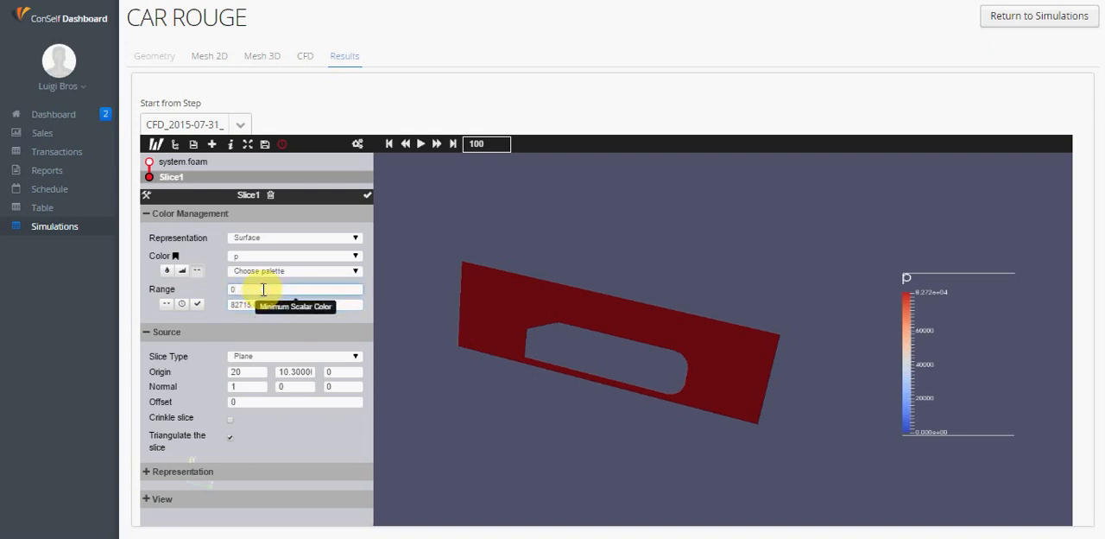
{"action": "left_click", "coordinate": [259, 255]}
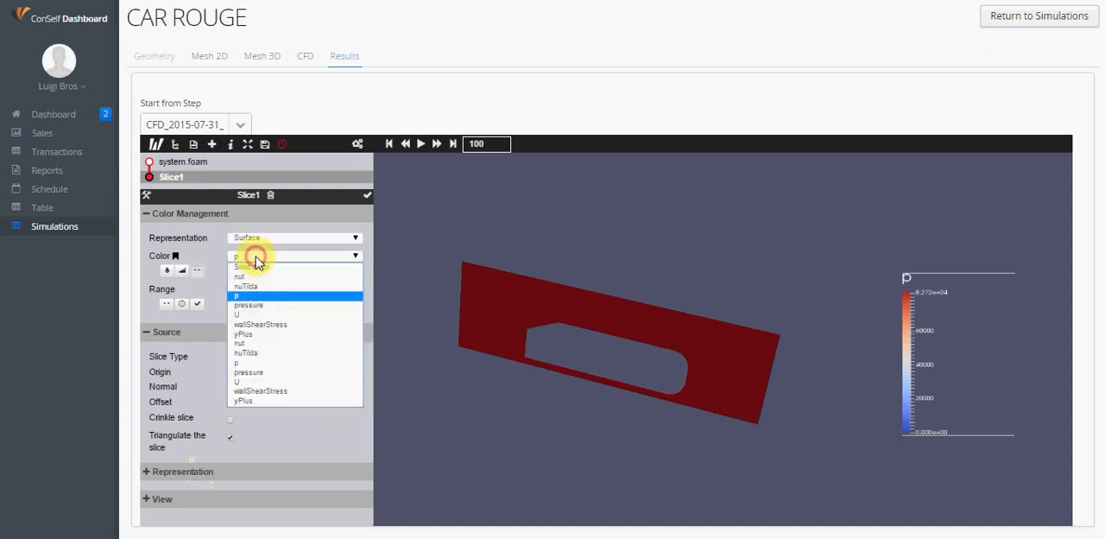
{"action": "left_click", "coordinate": [262, 307]}
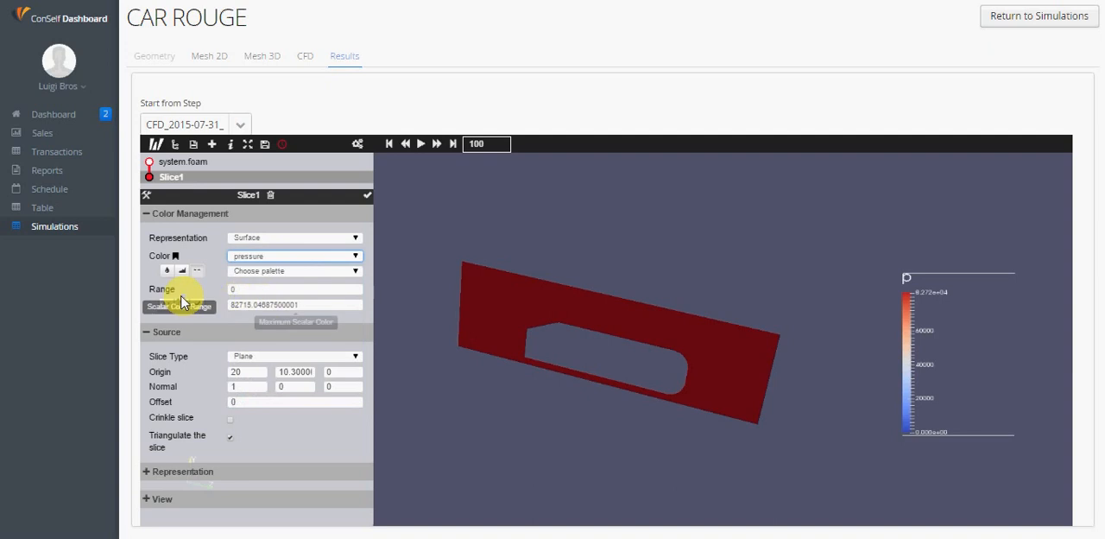
{"action": "left_click", "coordinate": [366, 198]}
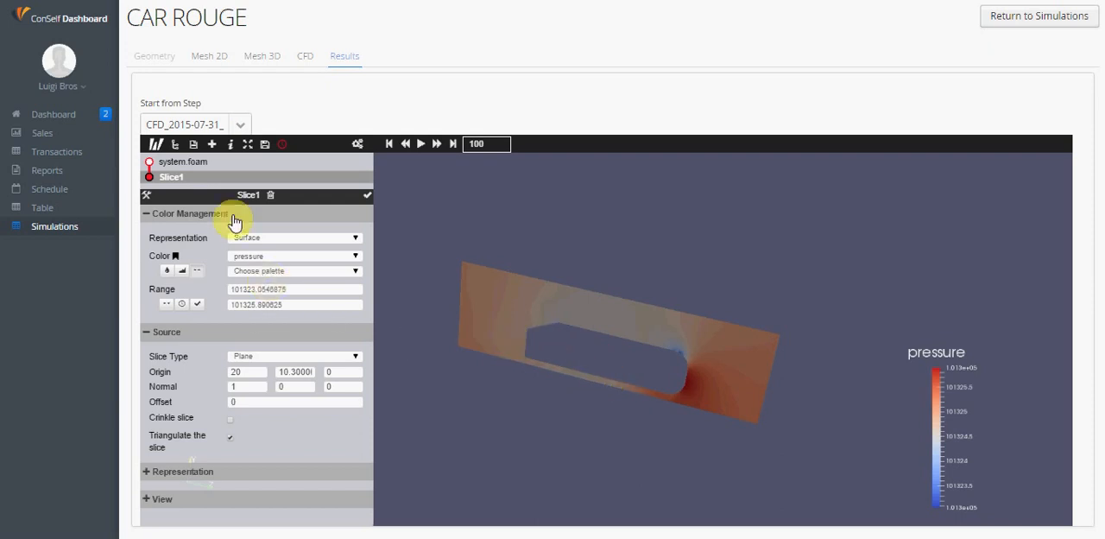
Add a Stream Tracer filter to the original system.foam dataset
{"action": "left_click", "coordinate": [174, 145]}
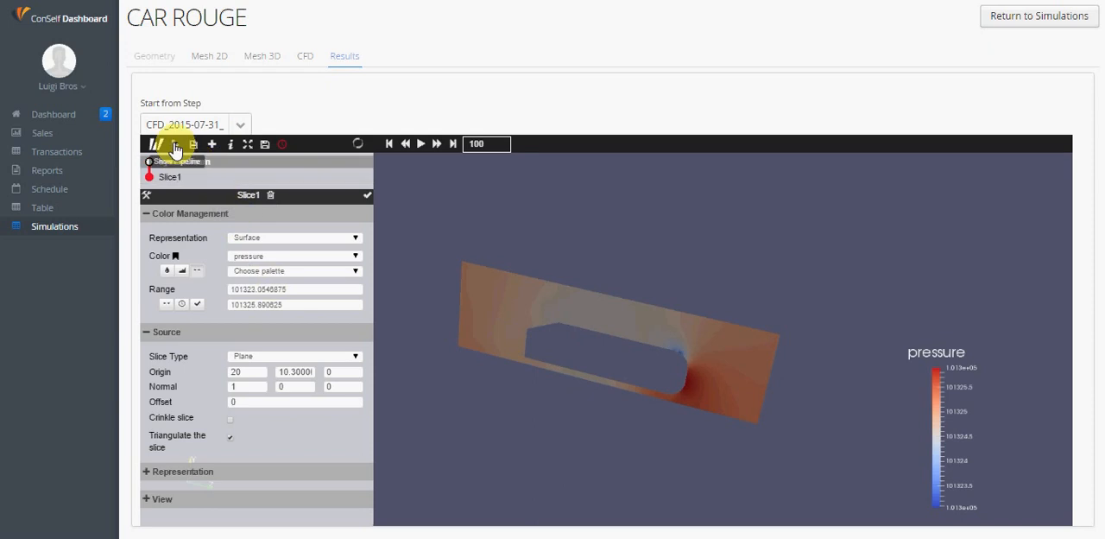
{"action": "left_click", "coordinate": [176, 161]}
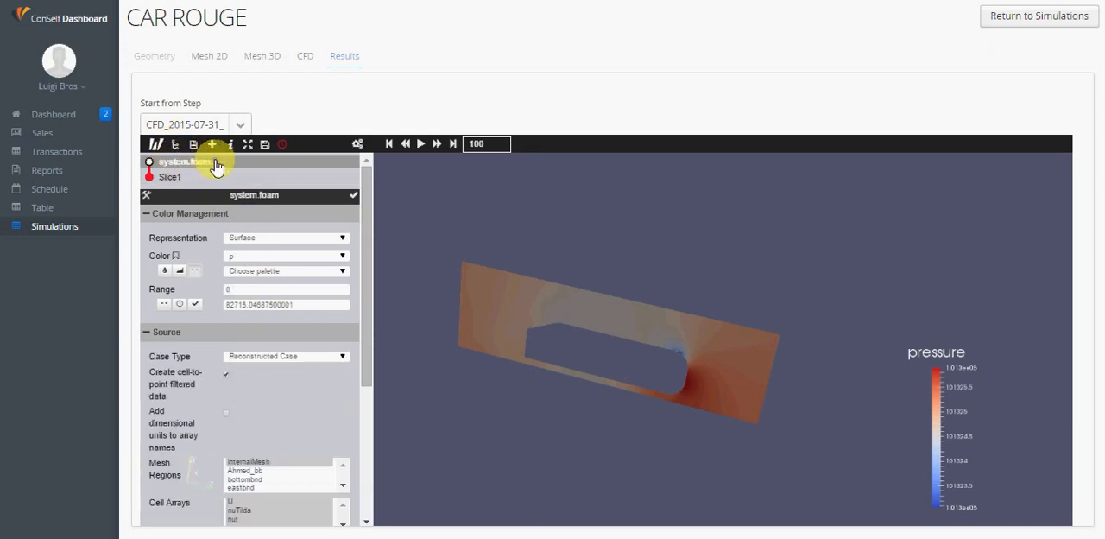
{"action": "left_click", "coordinate": [212, 145]}
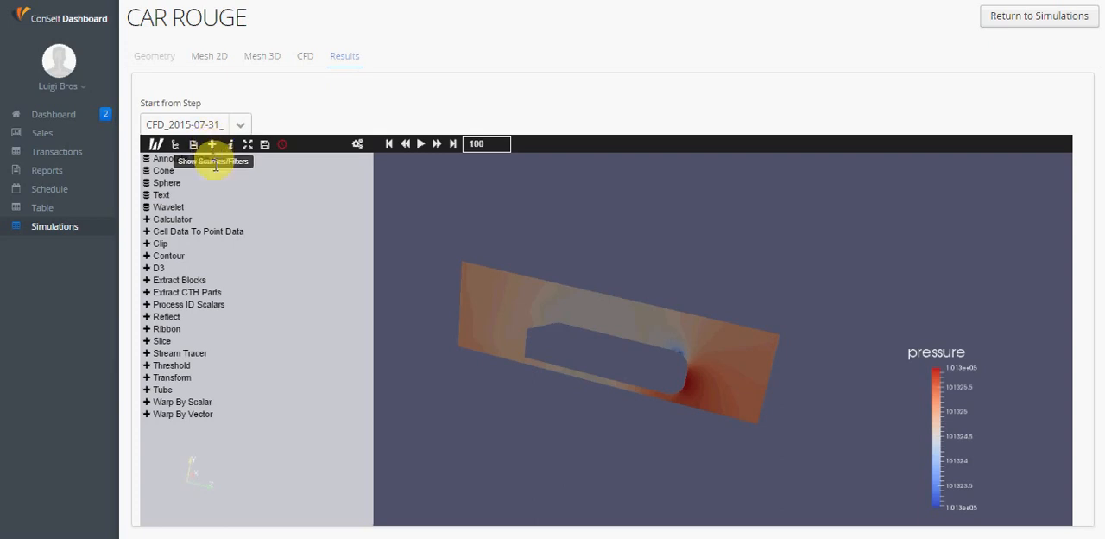
{"action": "left_click", "coordinate": [232, 356]}
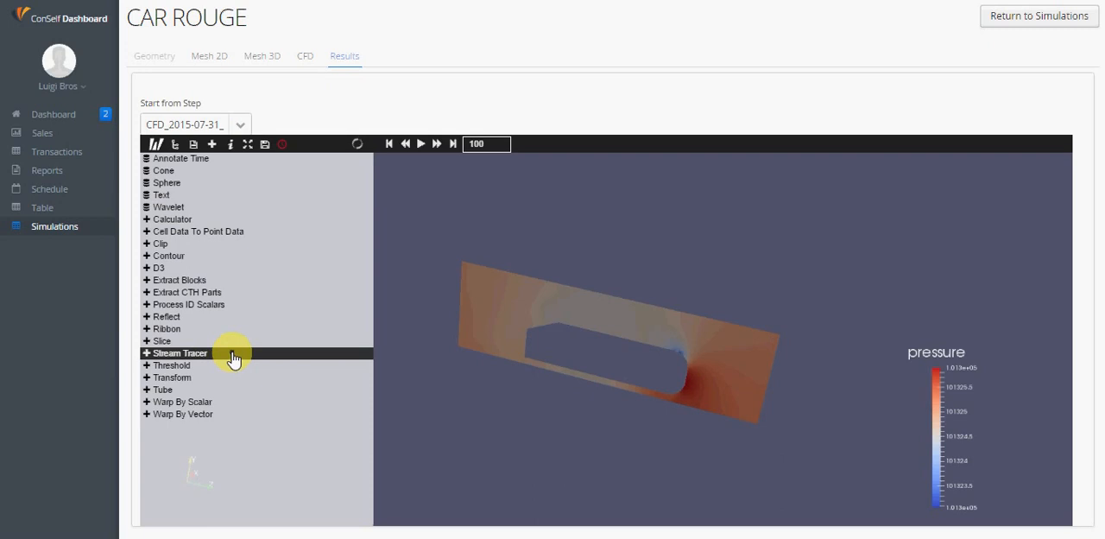
Set the stream tracer's vectors to U and the seed centre's Y coordinate to 5.3, and apply the settings
{"action": "left_click", "coordinate": [239, 340]}
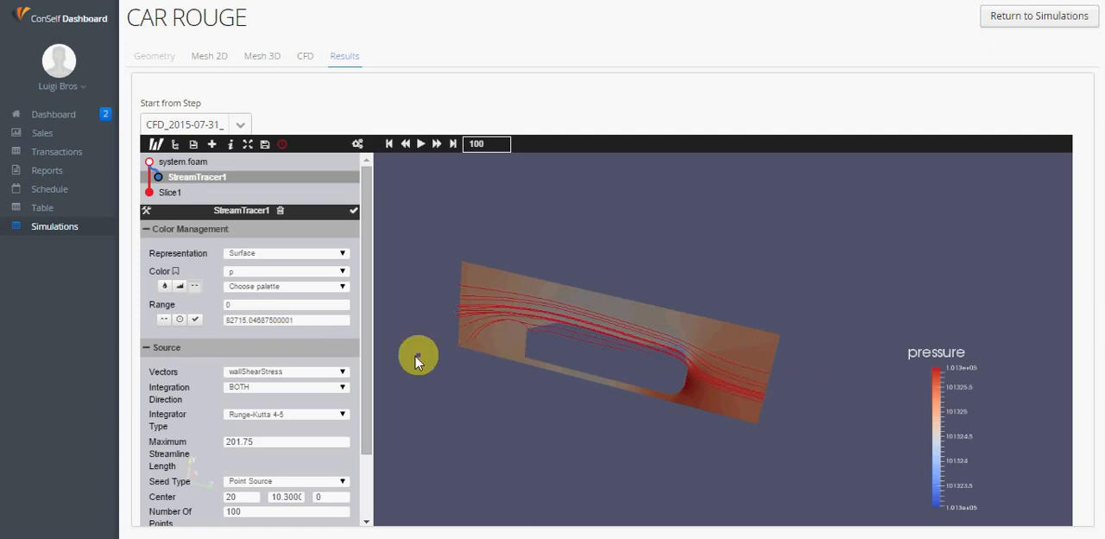
{"action": "left_click", "coordinate": [327, 372]}
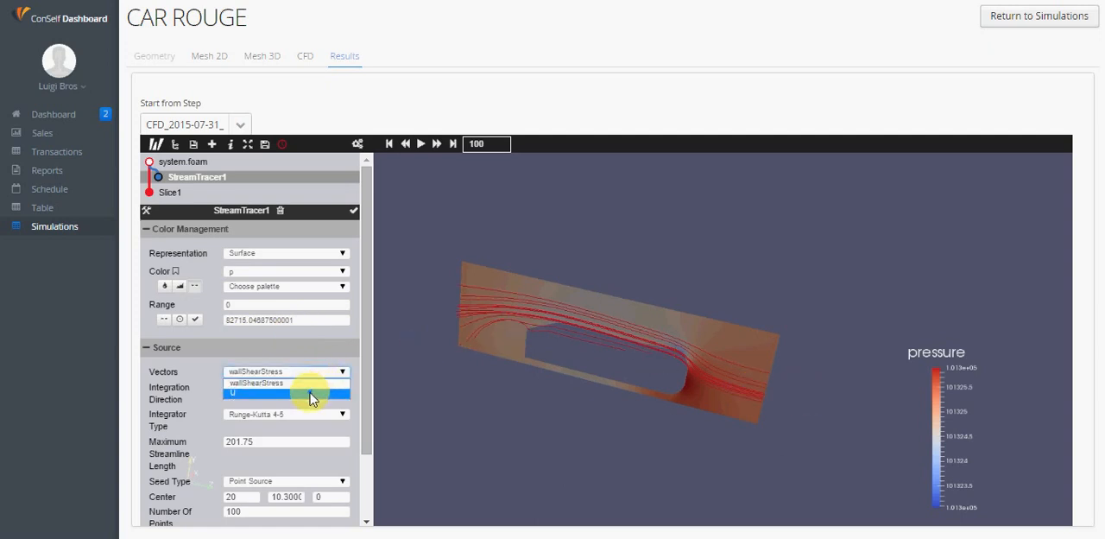
{"action": "left_click", "coordinate": [312, 394]}
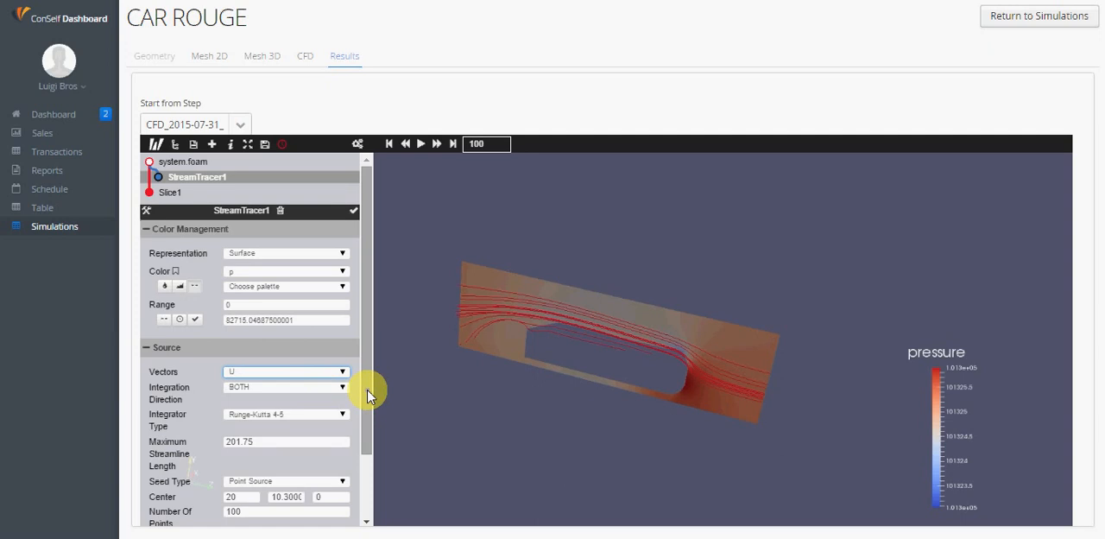
{"action": "left_click_drag", "start_coordinate": [368, 396], "coordinate": [369, 439]}
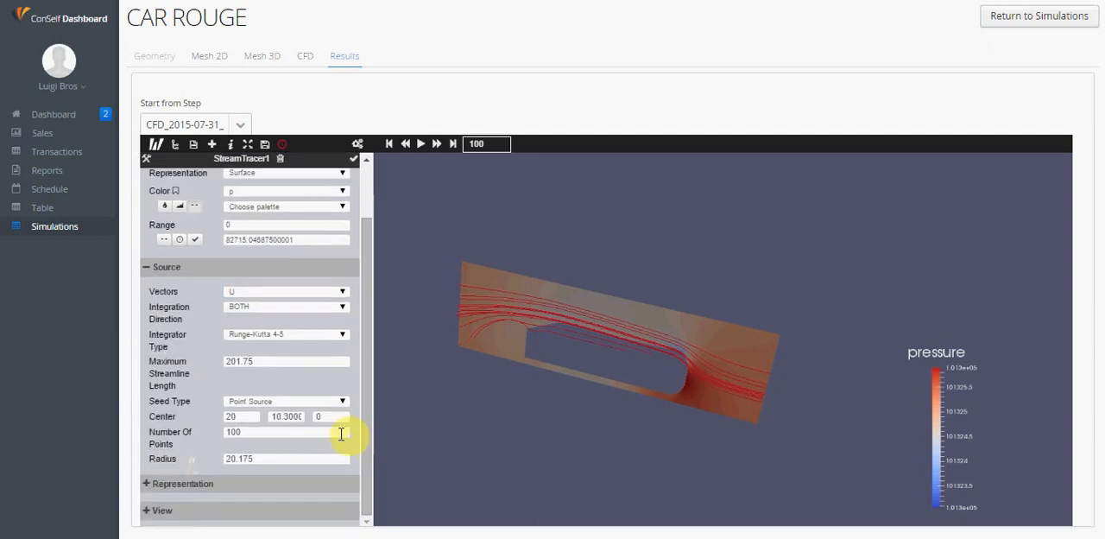
{"action": "double_click", "coordinate": [278, 416]}
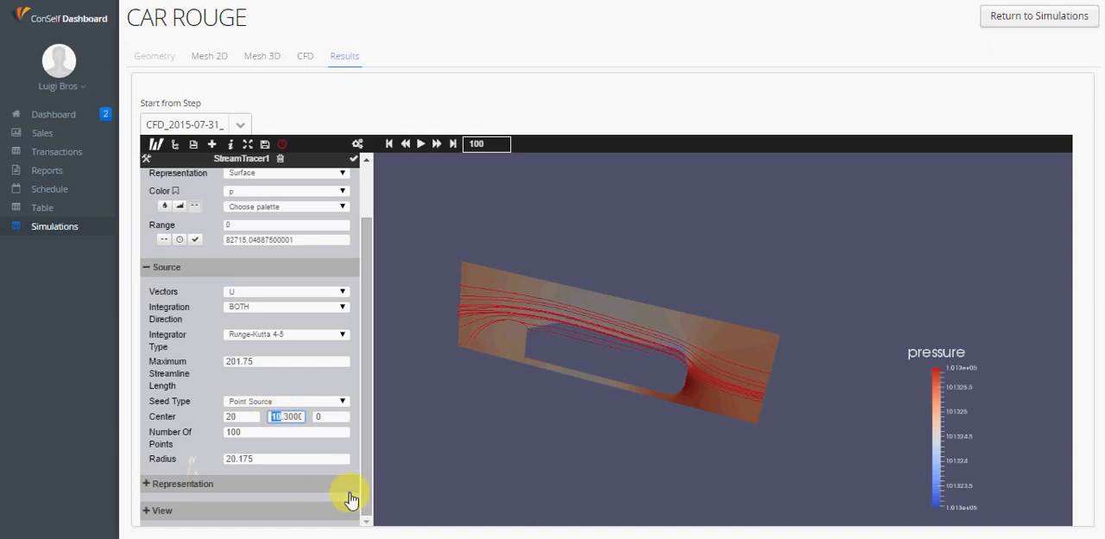
{"action": "type", "text": "5"}
{"action": "left_click", "coordinate": [280, 457]}
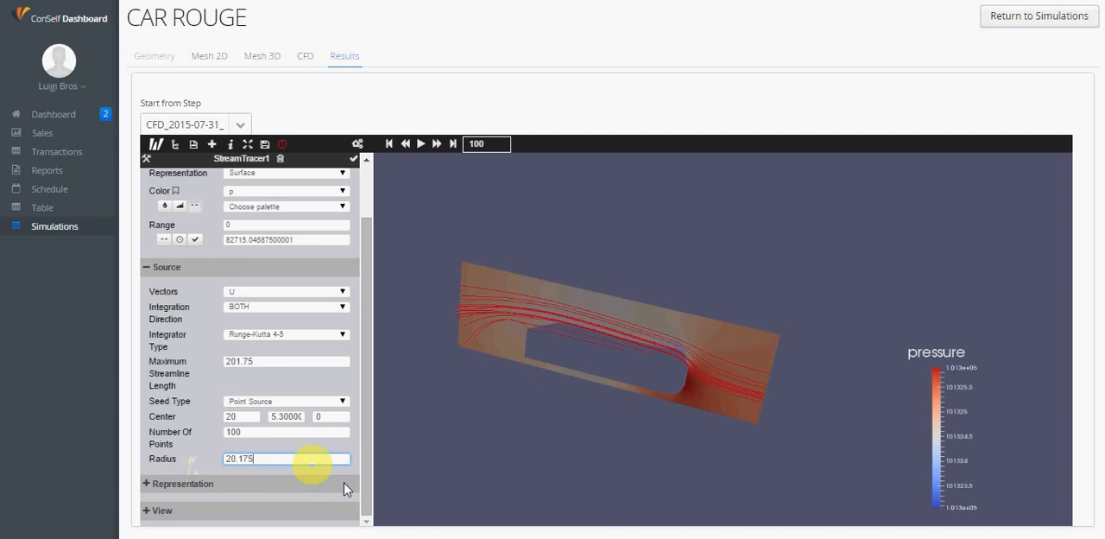
{"action": "left_click", "coordinate": [353, 169]}
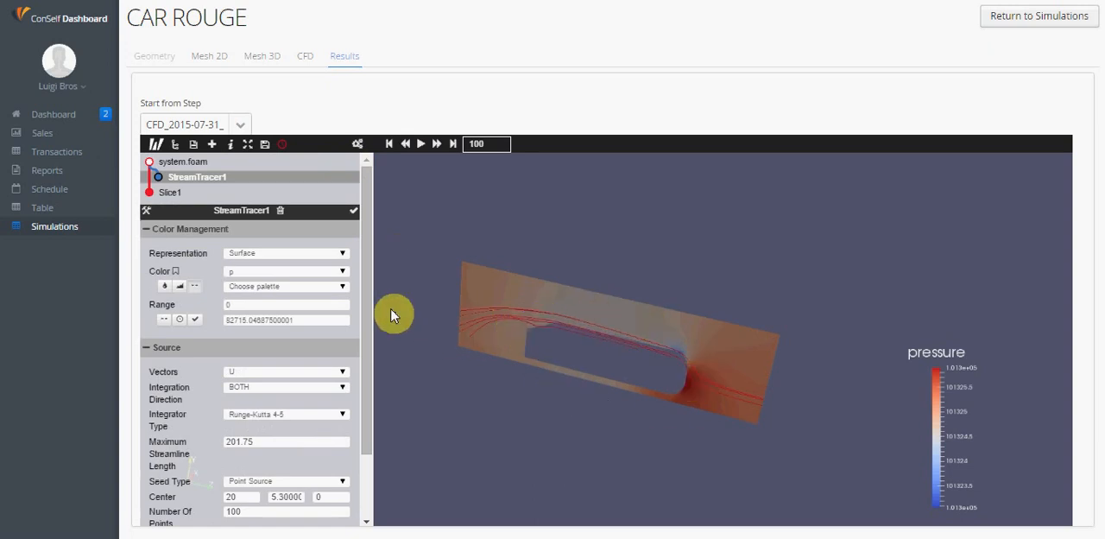
Colour the streamlines by the magnitude of U, with the colour range rescaled to the velocity data, and apply the settings
{"action": "left_click", "coordinate": [336, 274]}
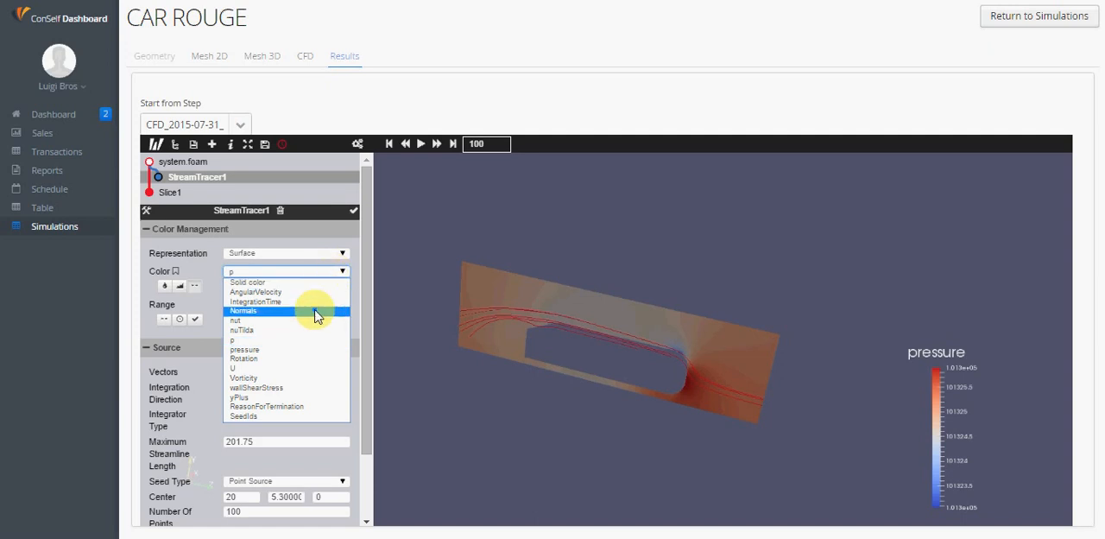
{"action": "left_click", "coordinate": [317, 368]}
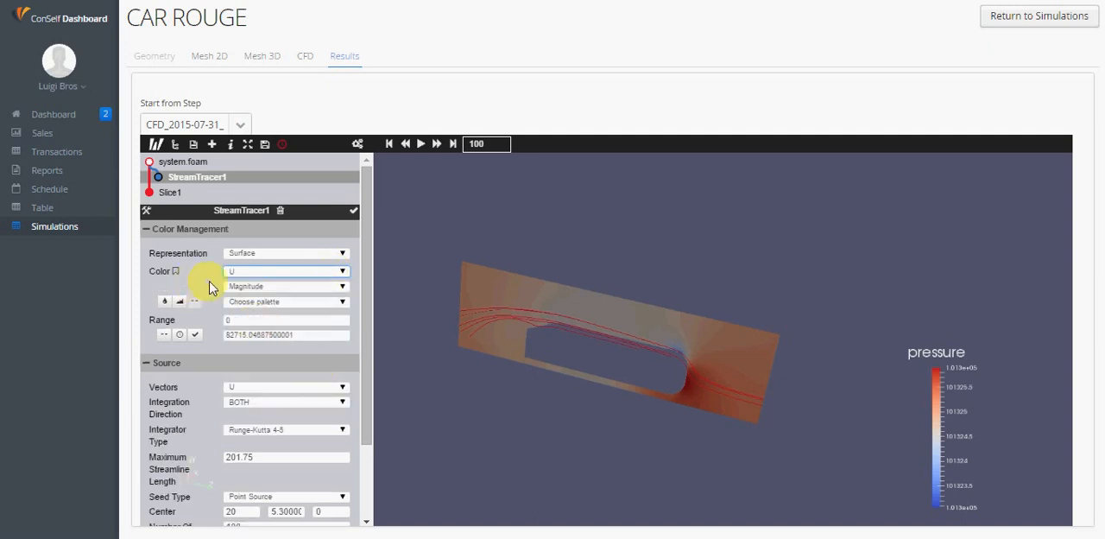
{"action": "left_click", "coordinate": [177, 273]}
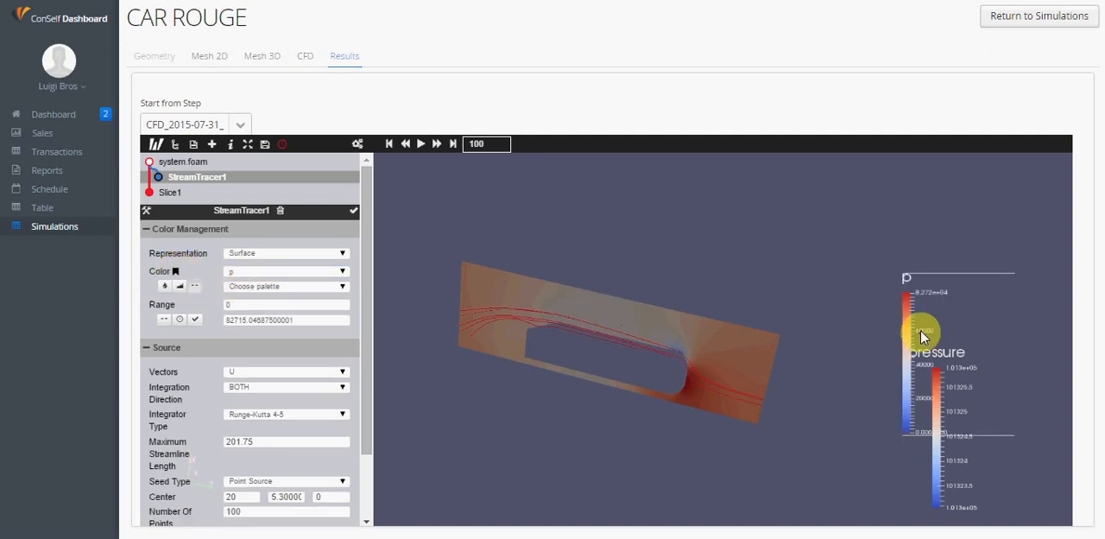
{"action": "left_click", "coordinate": [258, 272]}
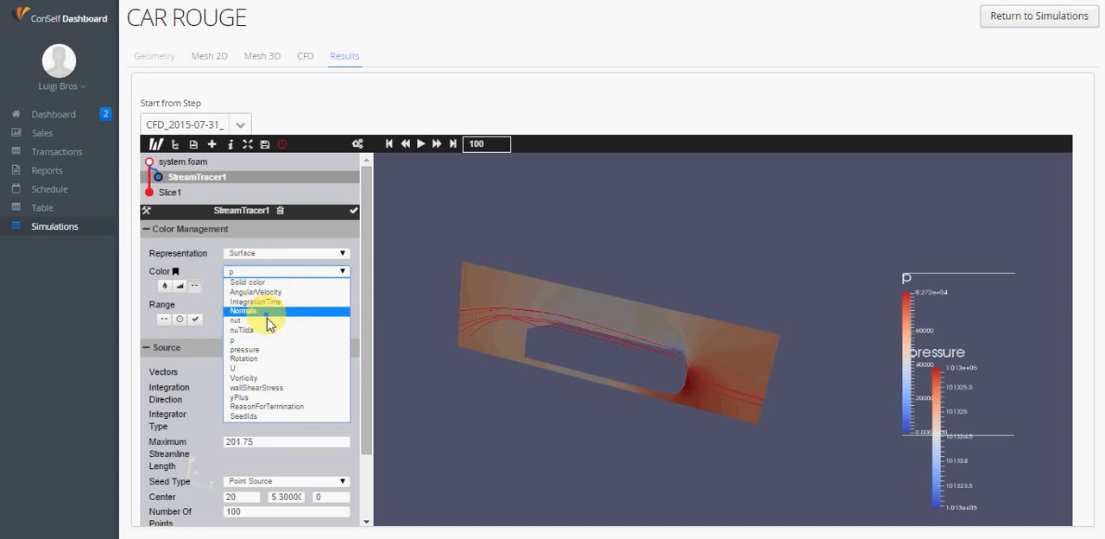
{"action": "left_click", "coordinate": [277, 368]}
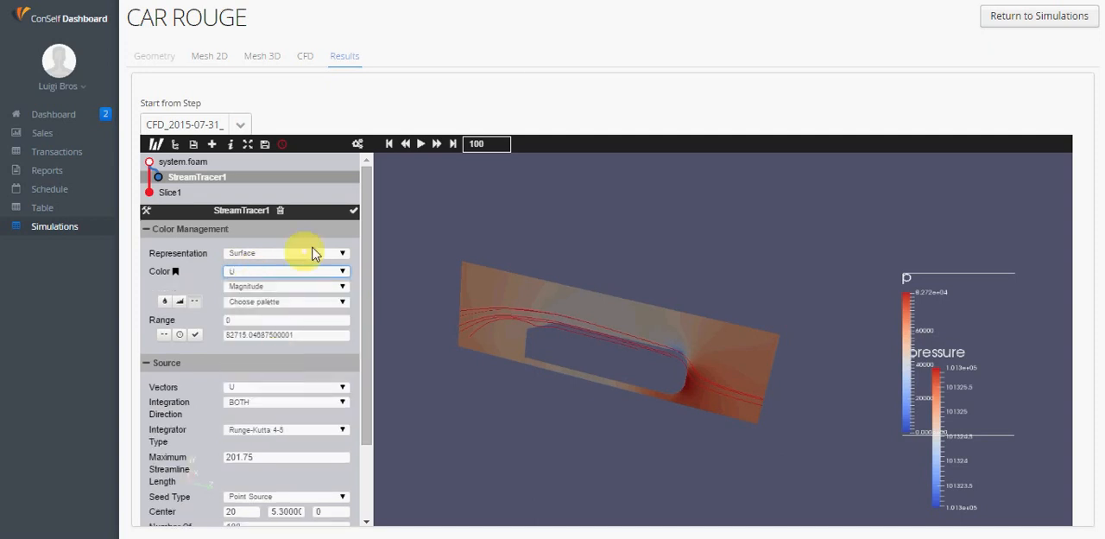
{"action": "left_click", "coordinate": [353, 211]}
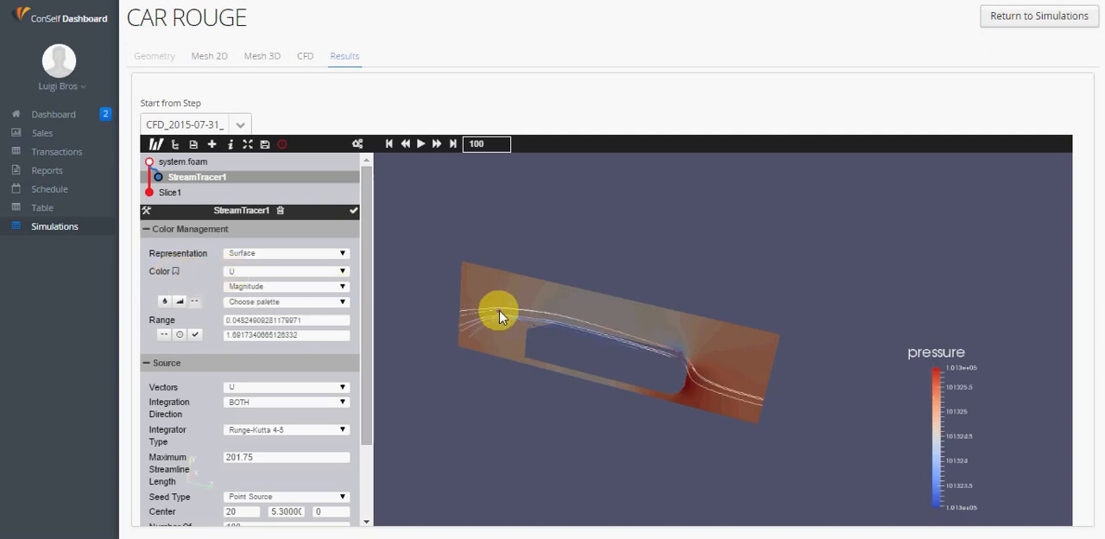
Capture a screenshot of the enlarged slice with its streamlines and pressure legend
{"action": "left_click", "coordinate": [156, 144]}
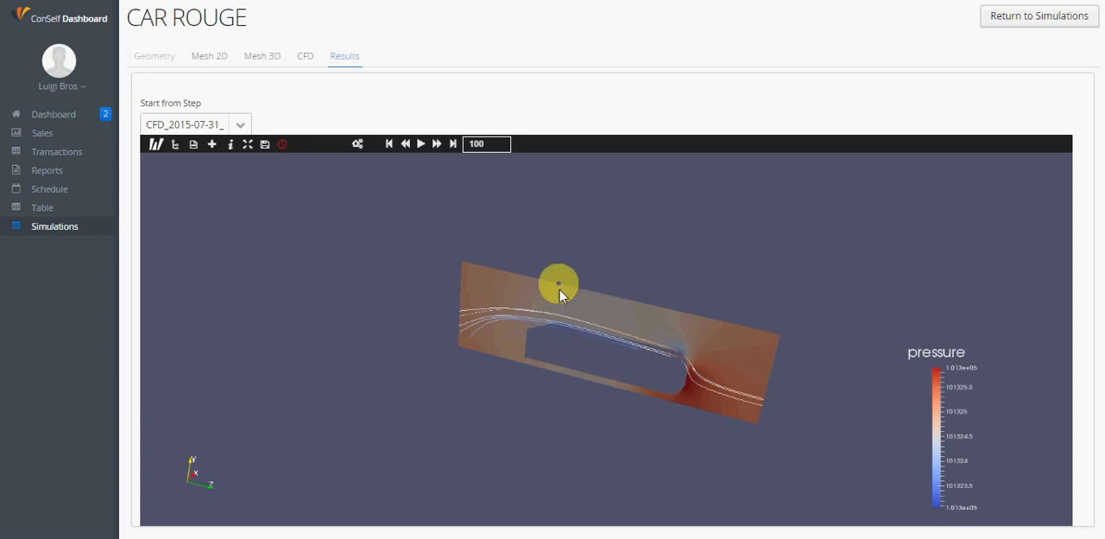
{"action": "left_click", "coordinate": [568, 325]}
{"action": "scroll", "coordinate": [571, 350], "scroll_direction": "up", "scroll_amount": 3}
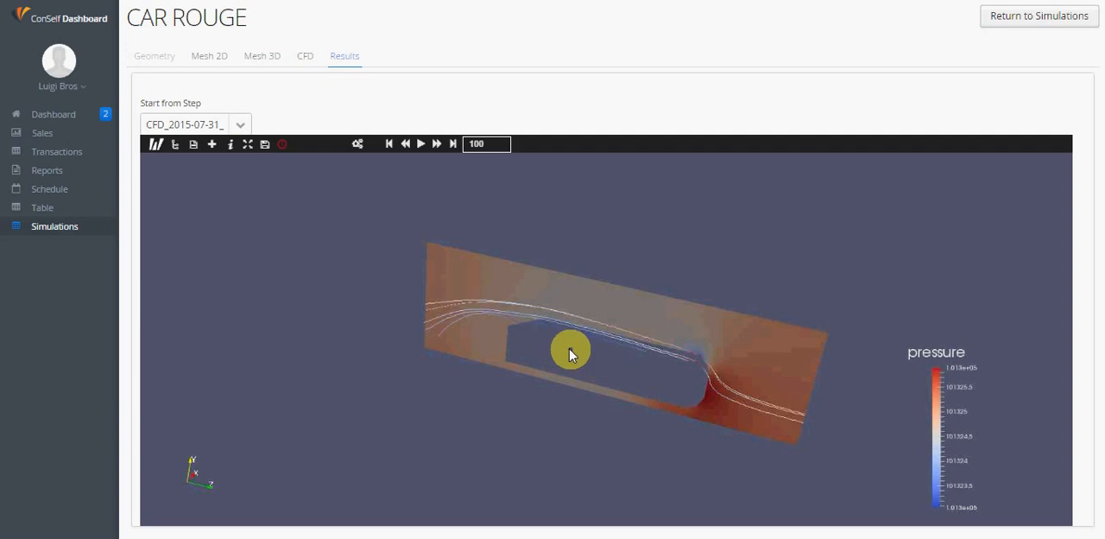
{"action": "scroll", "coordinate": [569, 350], "scroll_direction": "up", "scroll_amount": 5}
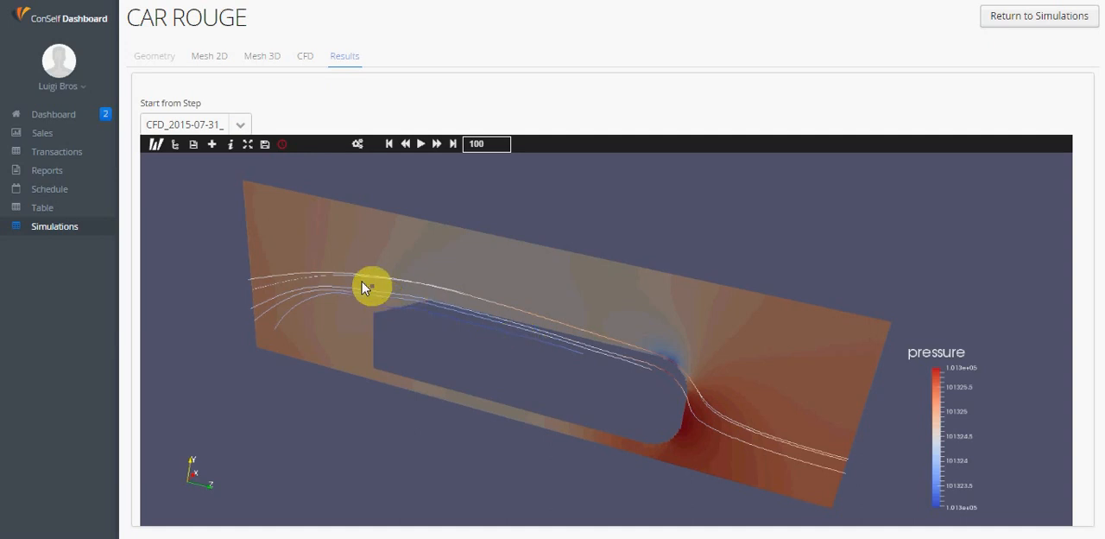
{"action": "left_click", "coordinate": [265, 145]}
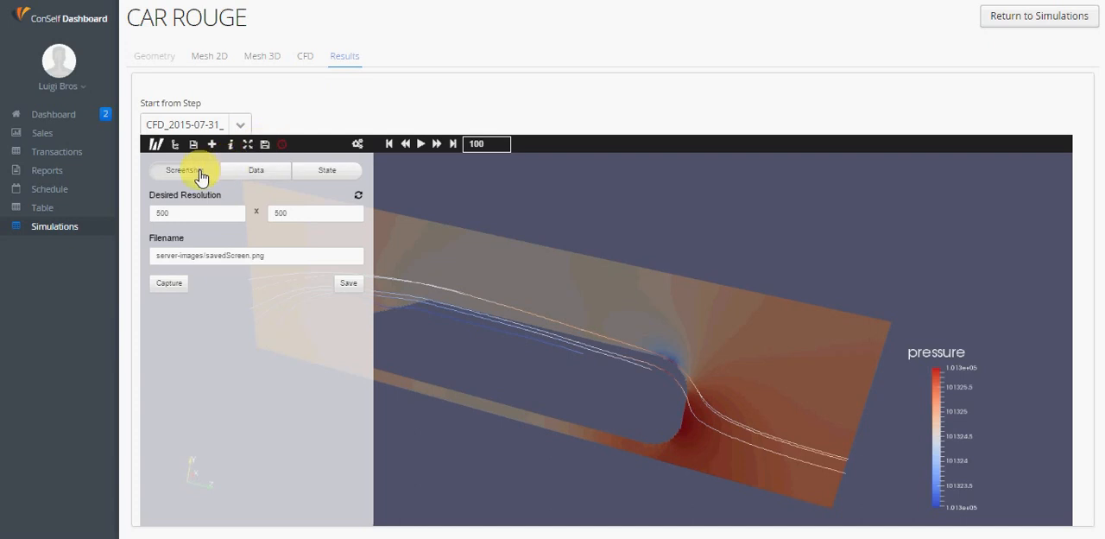
{"action": "left_click", "coordinate": [167, 285]}
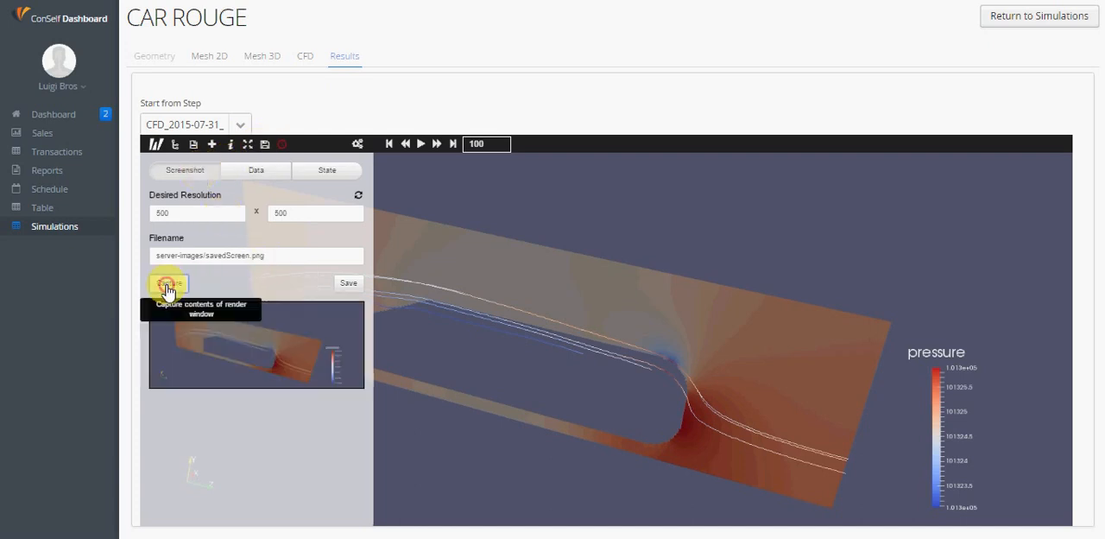
Save the captured image to the Desktop as download (2).jpg, open it, and return to the unobstructed results view
{"action": "right_click", "coordinate": [271, 354]}
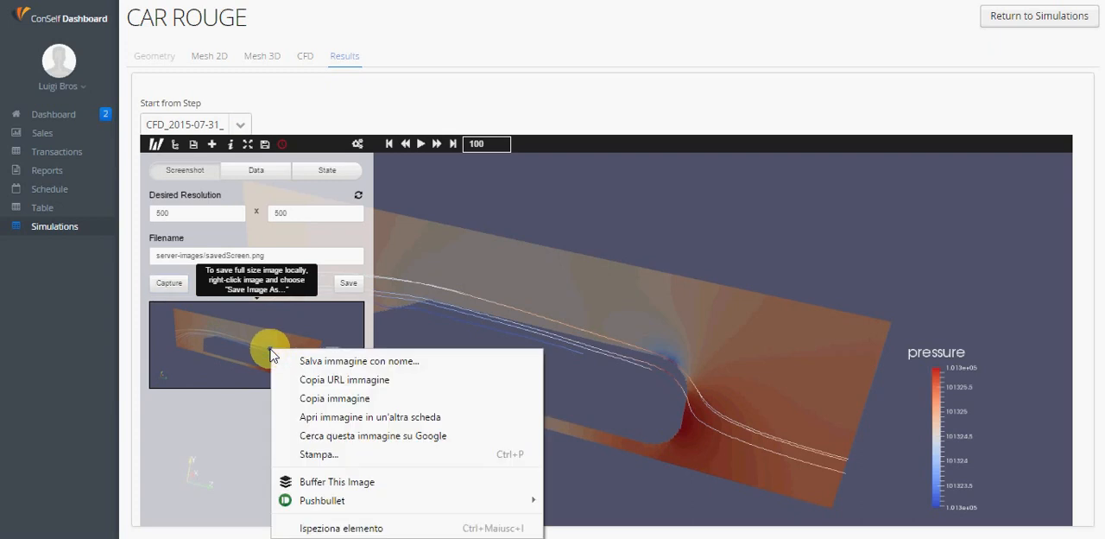
{"action": "left_click", "coordinate": [302, 361]}
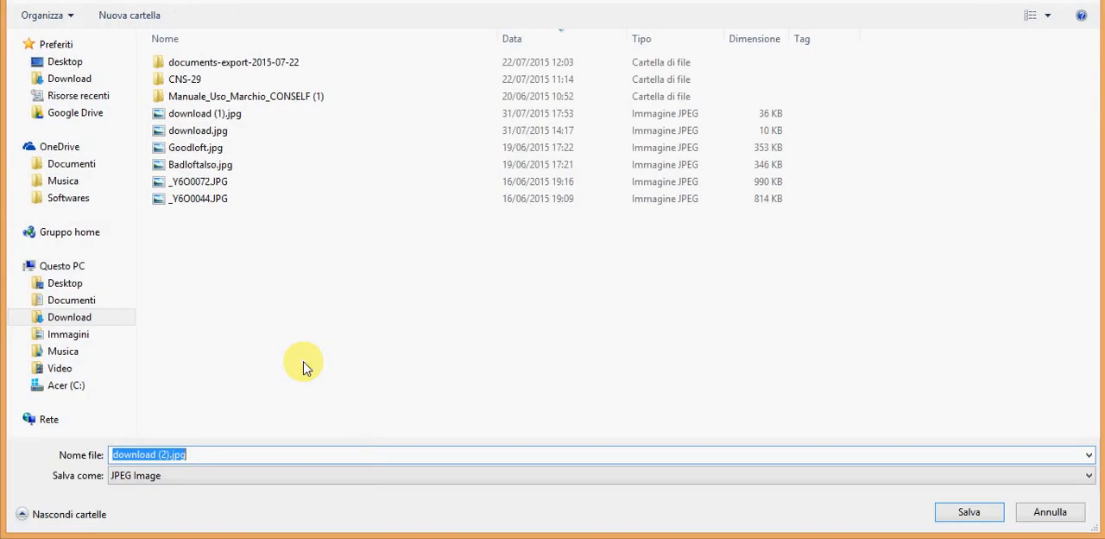
{"action": "left_click", "coordinate": [67, 63]}
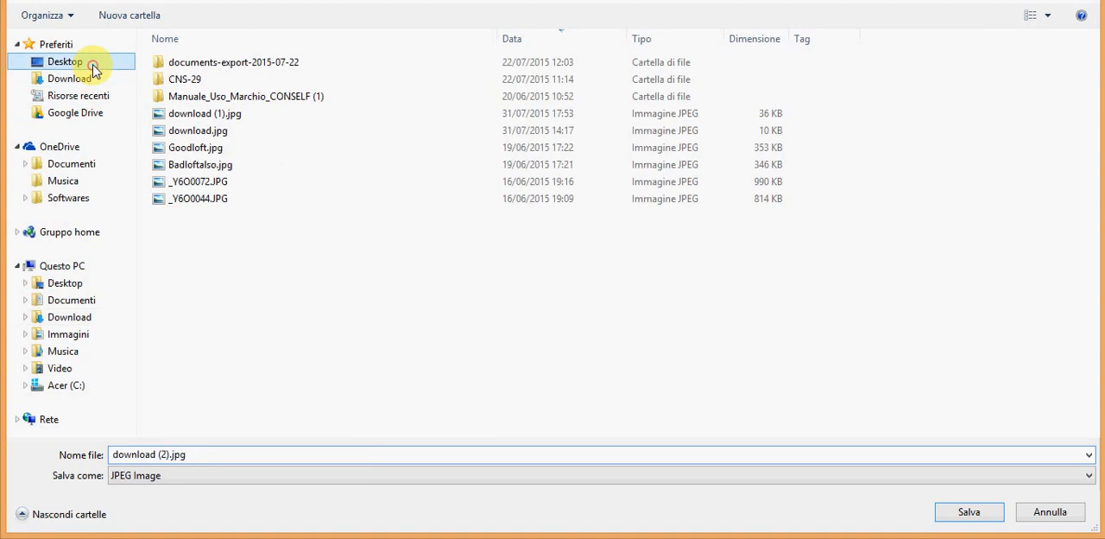
{"action": "left_click", "coordinate": [976, 510]}
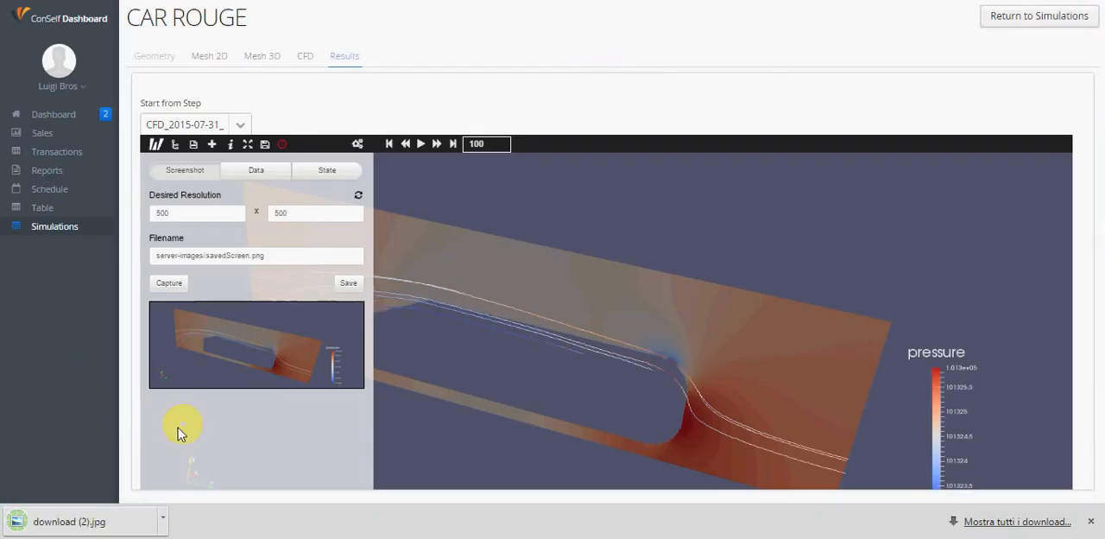
{"action": "left_click", "coordinate": [117, 525]}
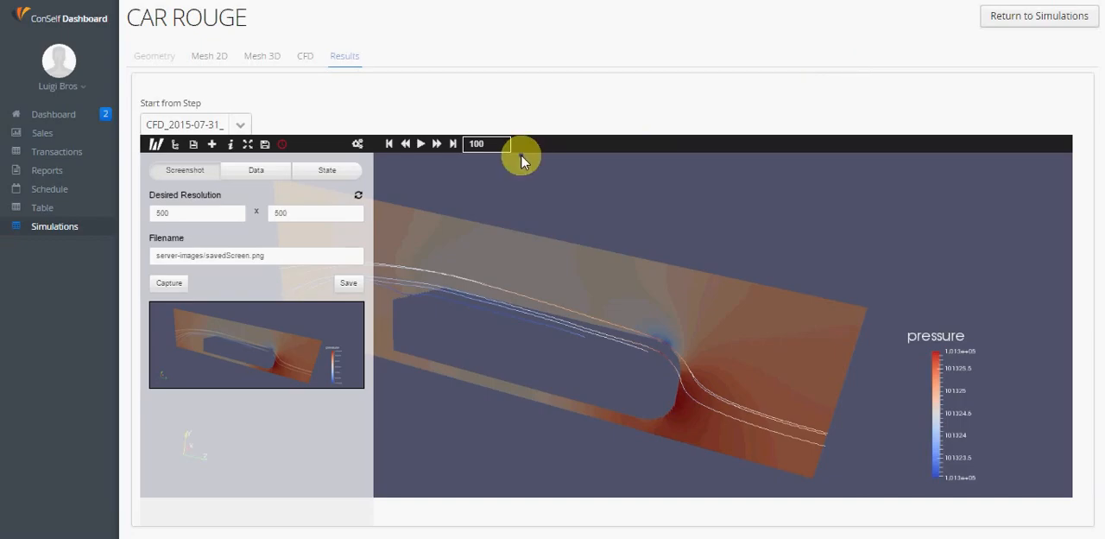
{"action": "left_click", "coordinate": [155, 143]}
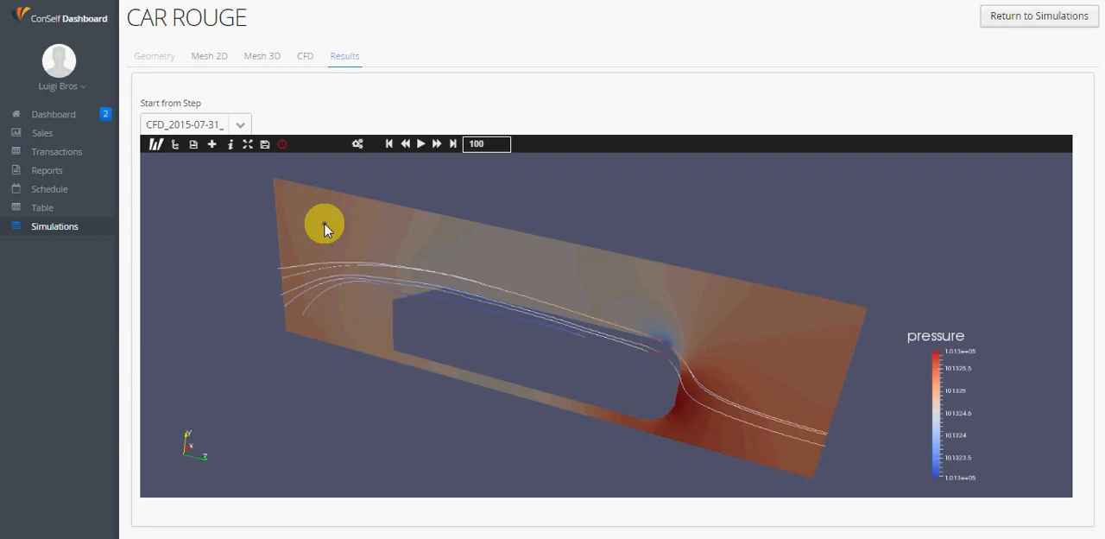
Delete the Slice1 and StreamTracer1 filters from the pipeline, keeping only the system.foam dataset
{"action": "left_click", "coordinate": [176, 145]}
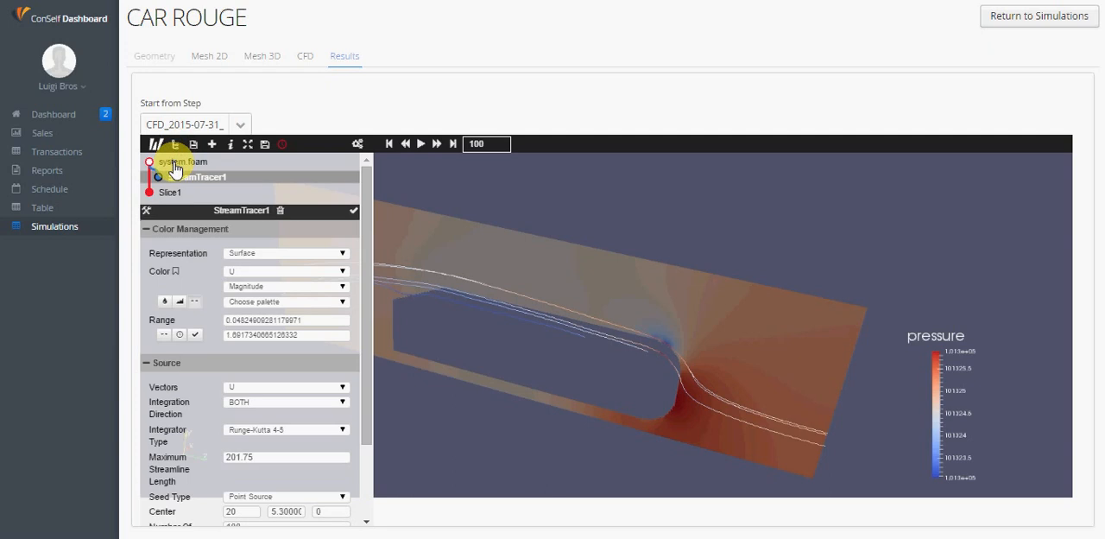
{"action": "left_click", "coordinate": [184, 195]}
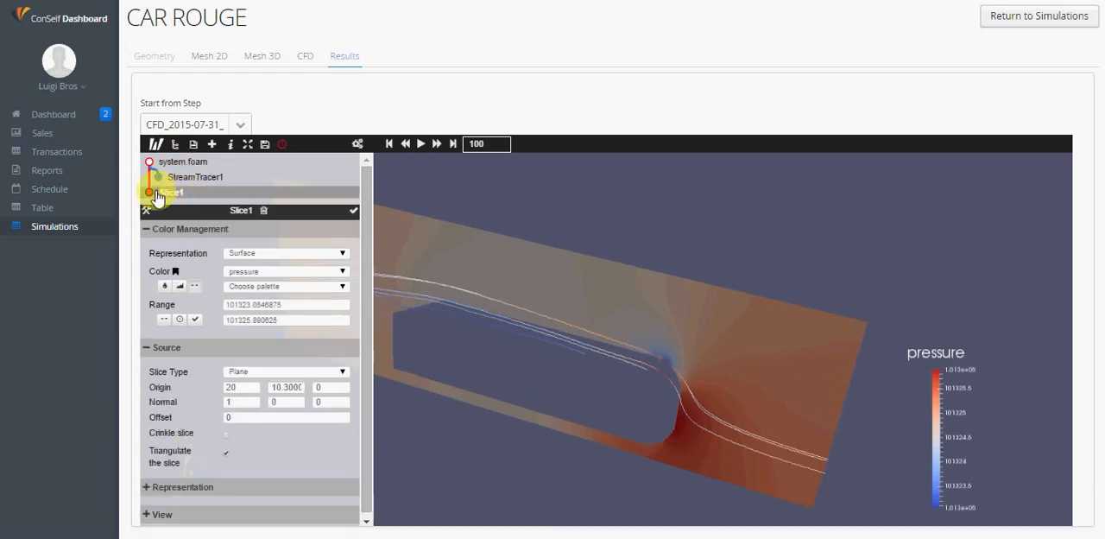
{"action": "left_click", "coordinate": [267, 214]}
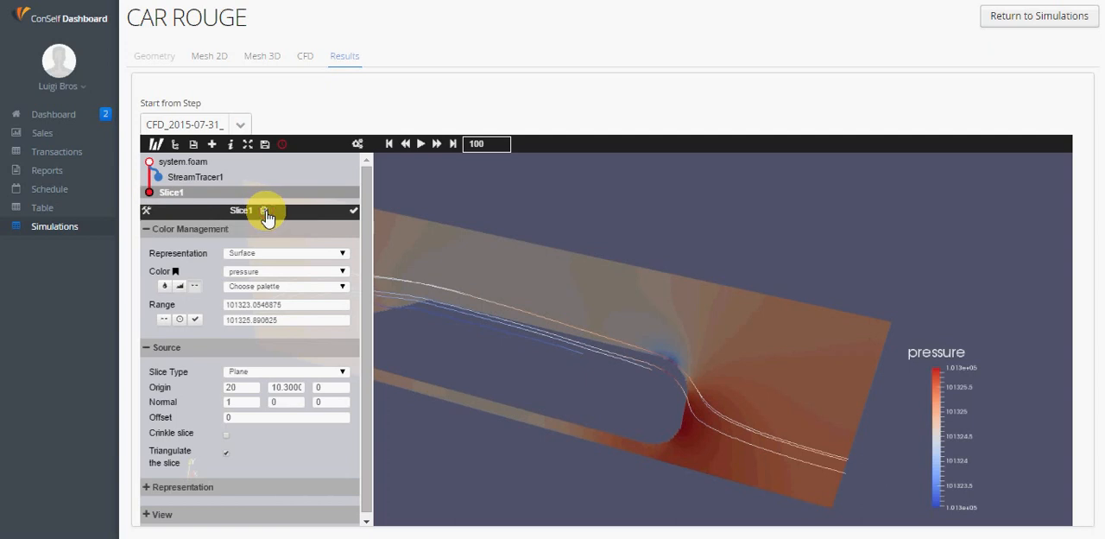
{"action": "left_click", "coordinate": [205, 181]}
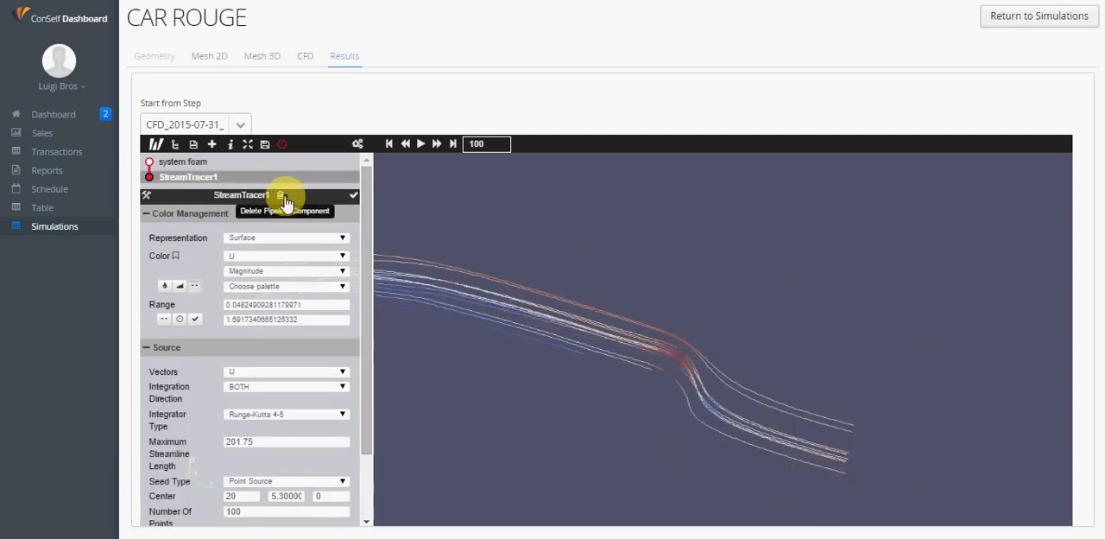
{"action": "left_click", "coordinate": [280, 196]}
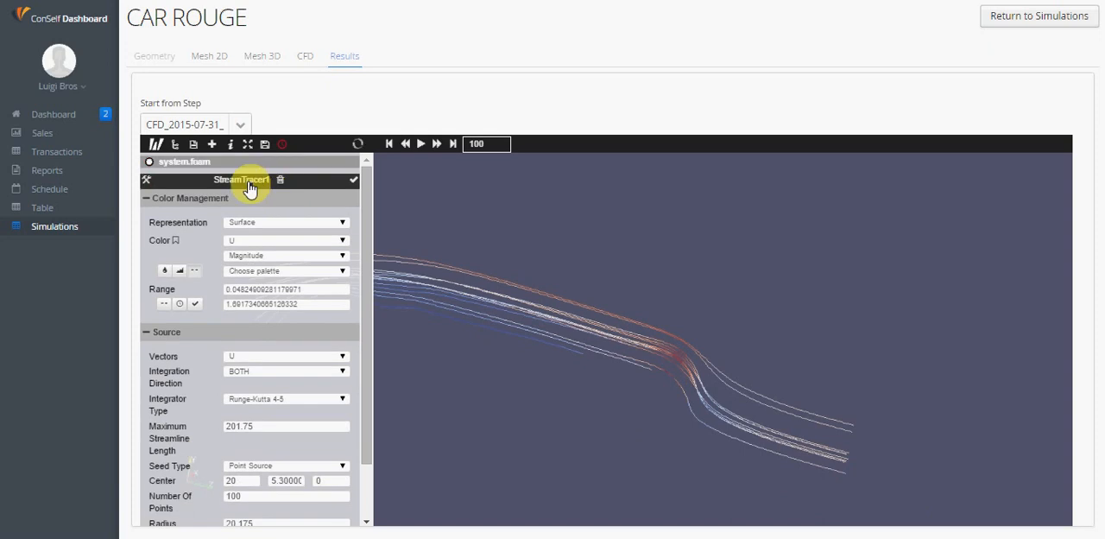
{"action": "left_click", "coordinate": [278, 179]}
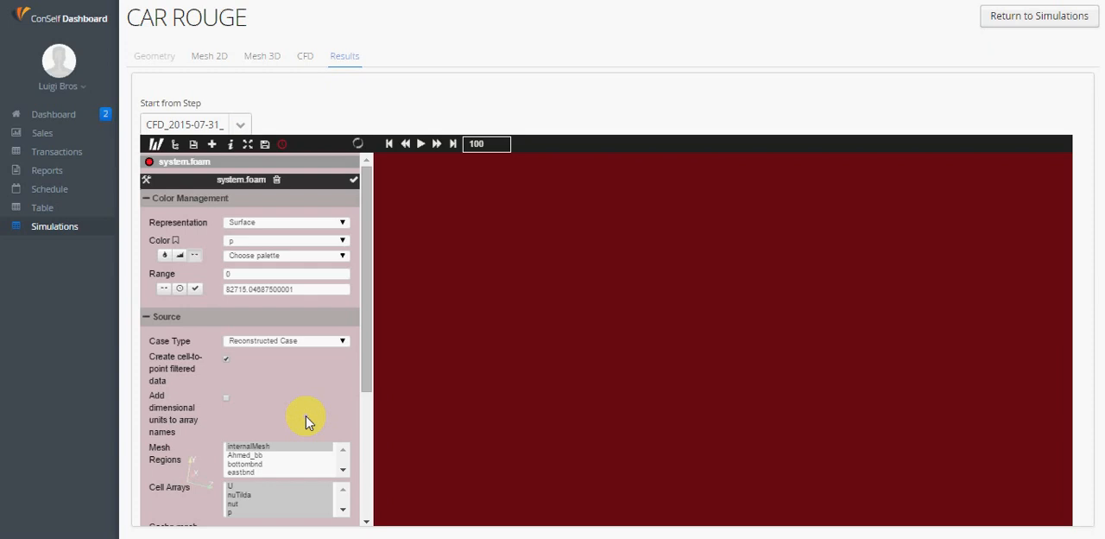
Restrict the system.foam mesh regions to the Ahmed_bb car body and apply the change
{"action": "left_click", "coordinate": [260, 241]}
{"action": "left_click", "coordinate": [261, 455]}
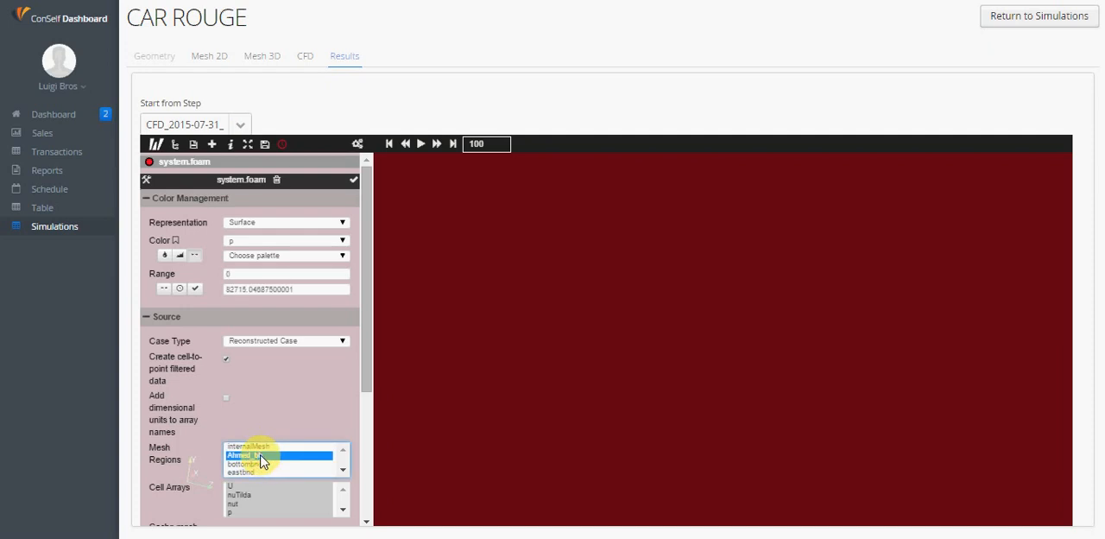
{"action": "left_click", "coordinate": [342, 473]}
{"action": "left_click", "coordinate": [343, 473]}
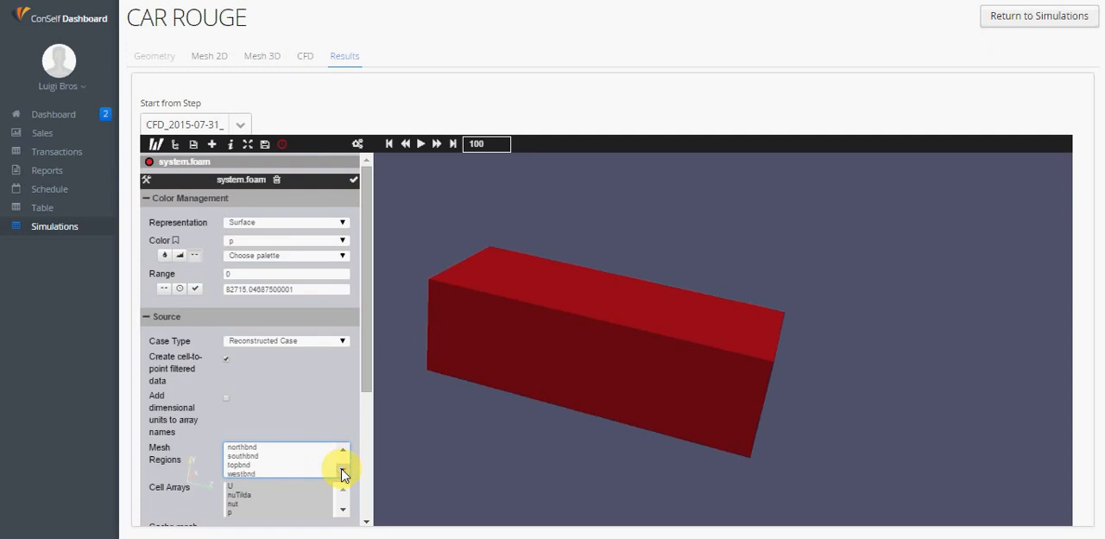
{"action": "left_click", "coordinate": [343, 451]}
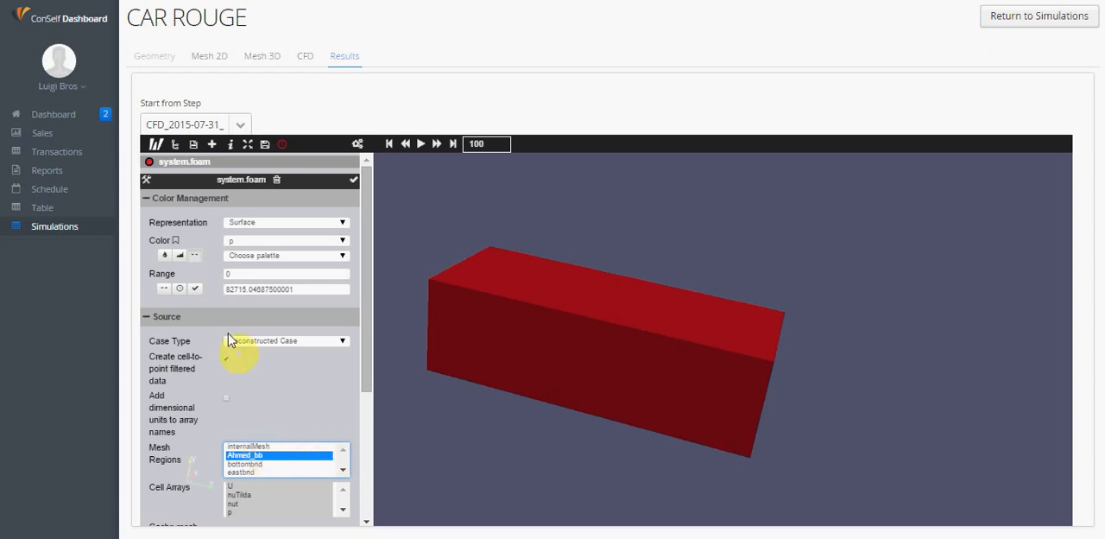
{"action": "left_click", "coordinate": [354, 181]}
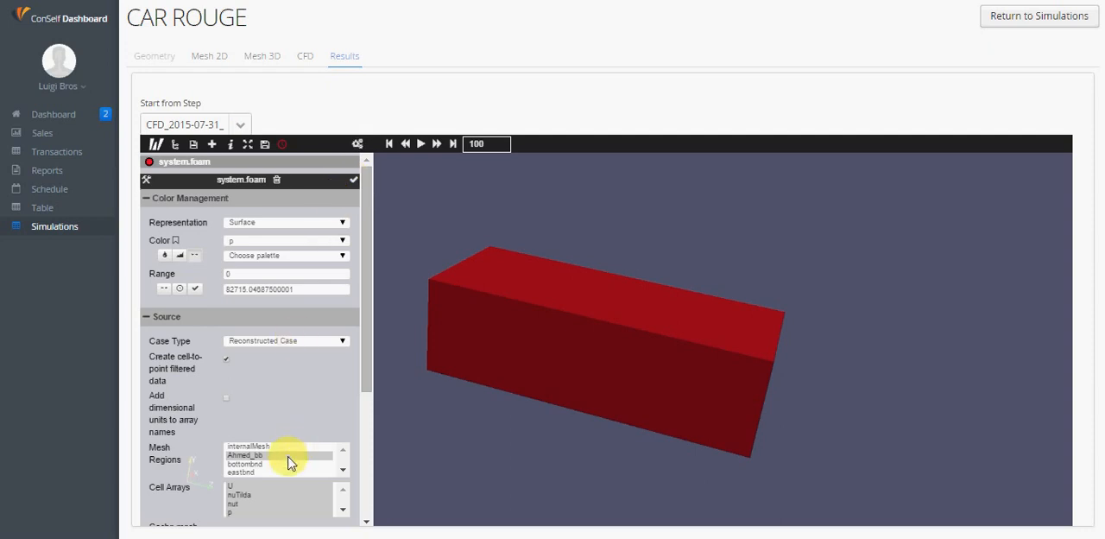
Try to color the Ahmed_bb car body by pressure and display its color legend
{"action": "left_click", "coordinate": [414, 458]}
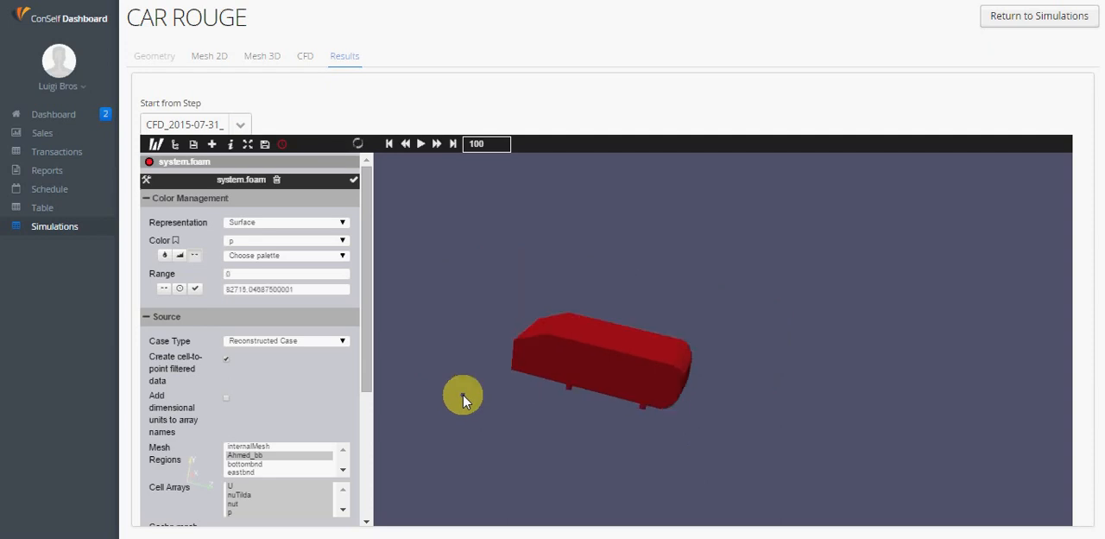
{"action": "left_click", "coordinate": [296, 240]}
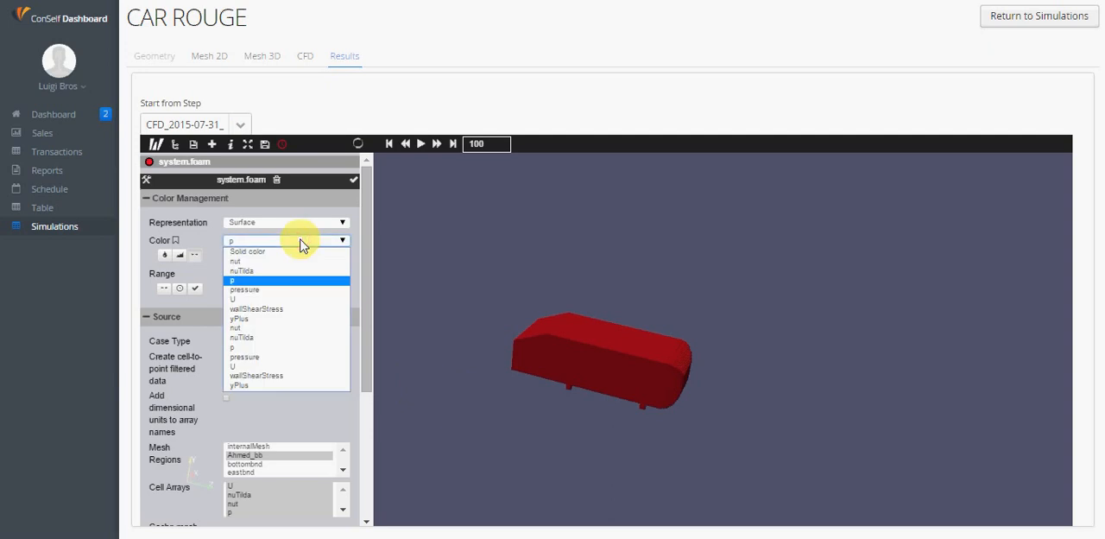
{"action": "left_click", "coordinate": [290, 291]}
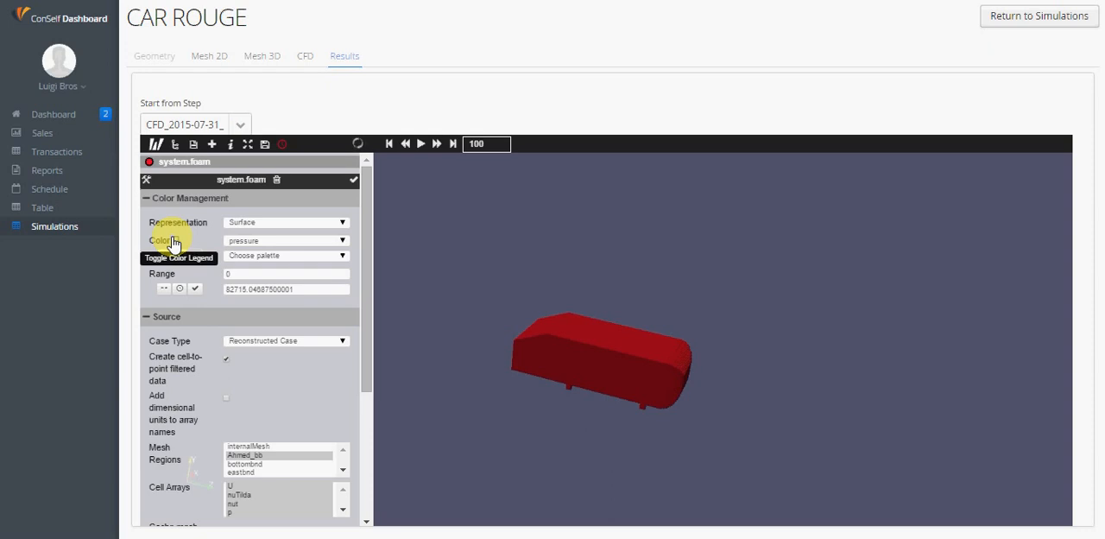
{"action": "left_click", "coordinate": [156, 147]}
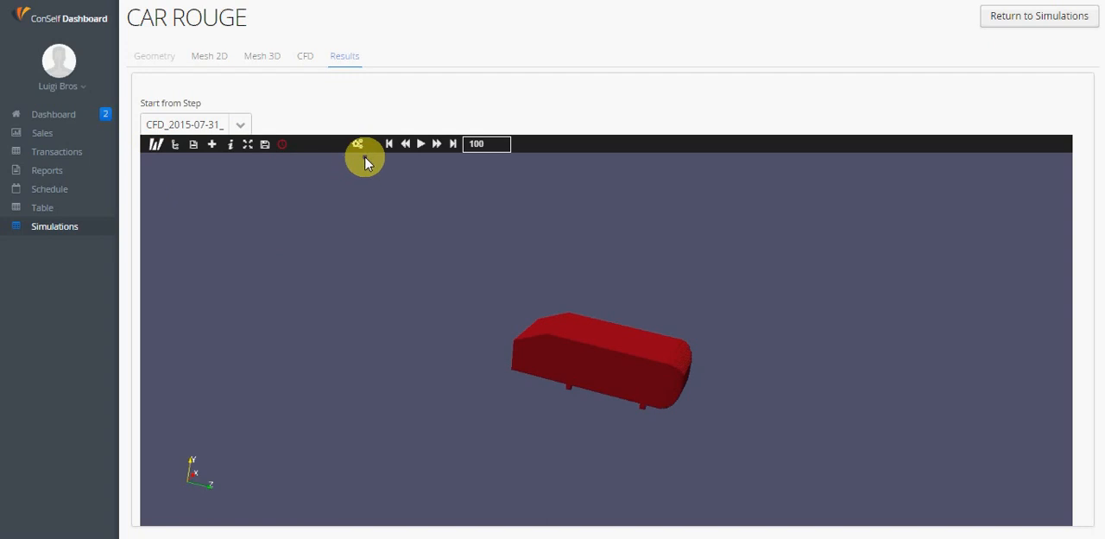
{"action": "left_click", "coordinate": [358, 144]}
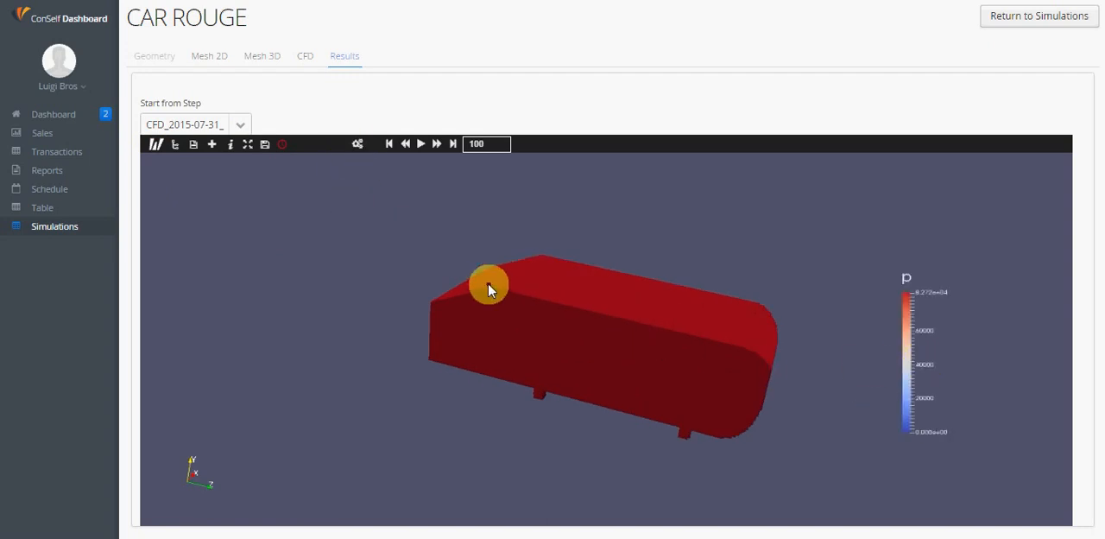
Color the Ahmed_bb car body by pressure, rescale the colors to the data range, and show the pressure legend in an unobstructed view
{"action": "left_click", "coordinate": [174, 143]}
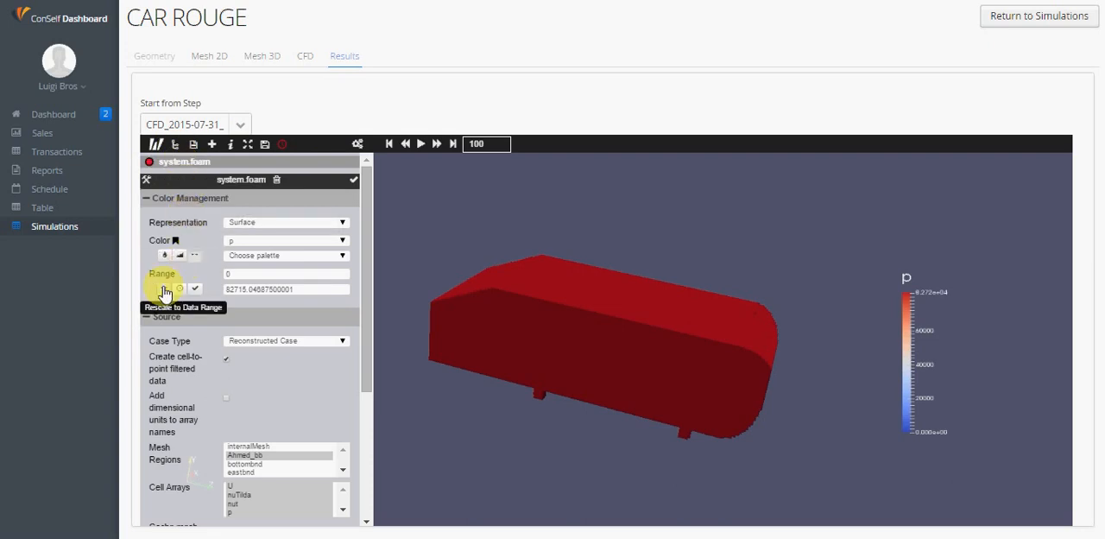
{"action": "left_click", "coordinate": [291, 240]}
{"action": "left_click", "coordinate": [261, 357]}
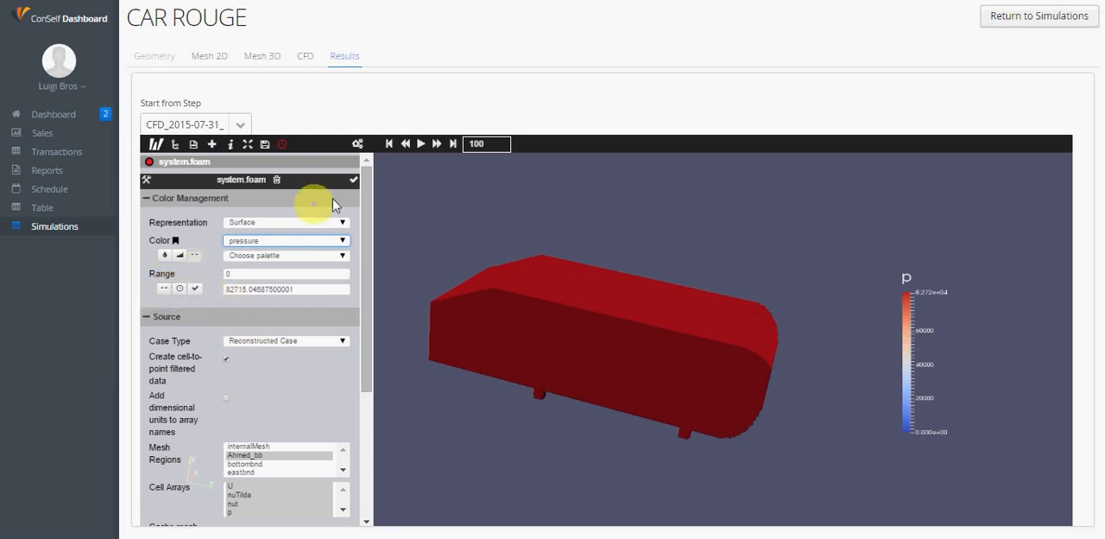
{"action": "left_click", "coordinate": [354, 181]}
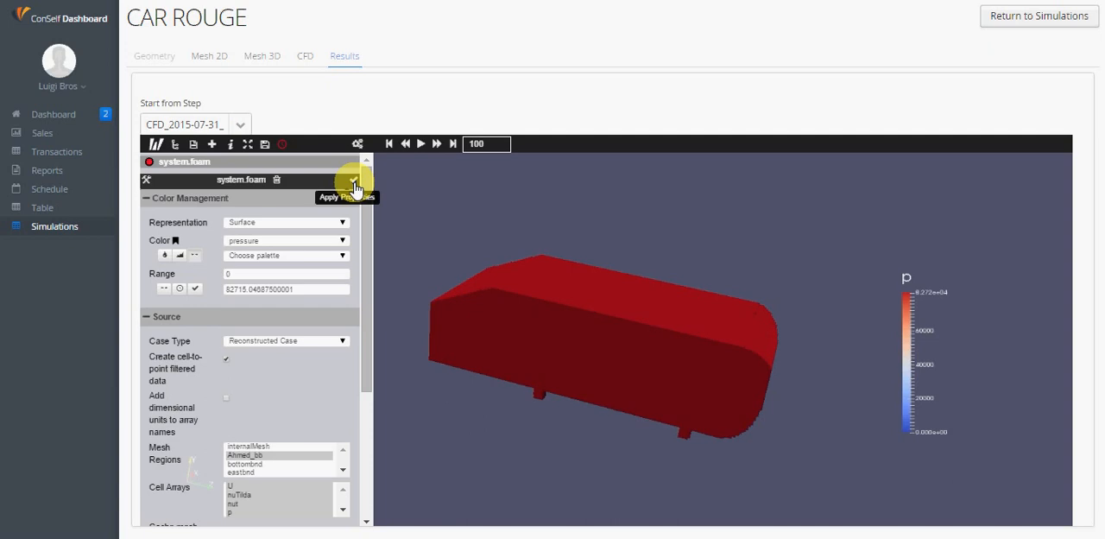
{"action": "left_click", "coordinate": [354, 183]}
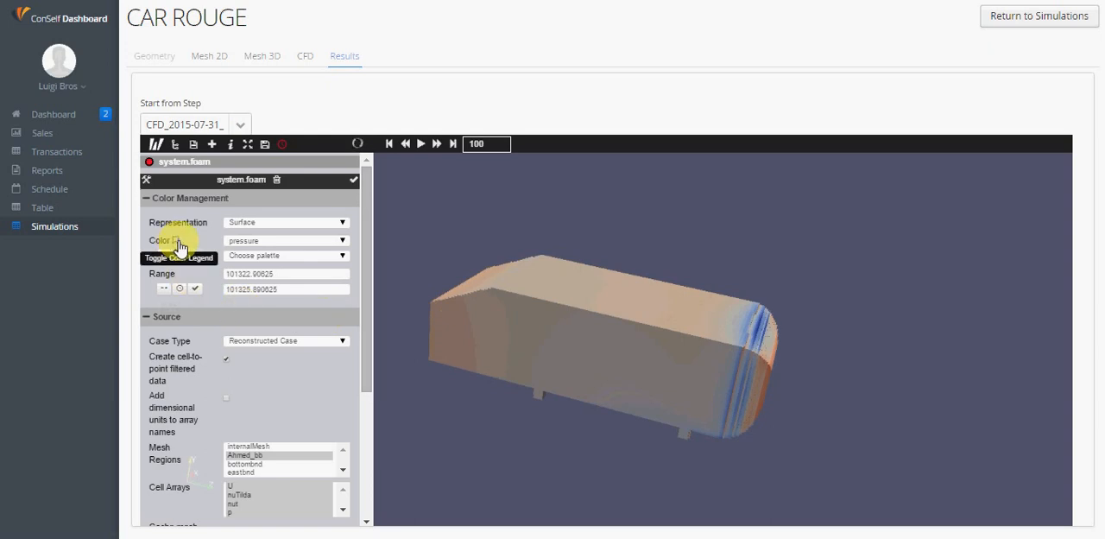
{"action": "left_click", "coordinate": [156, 146]}
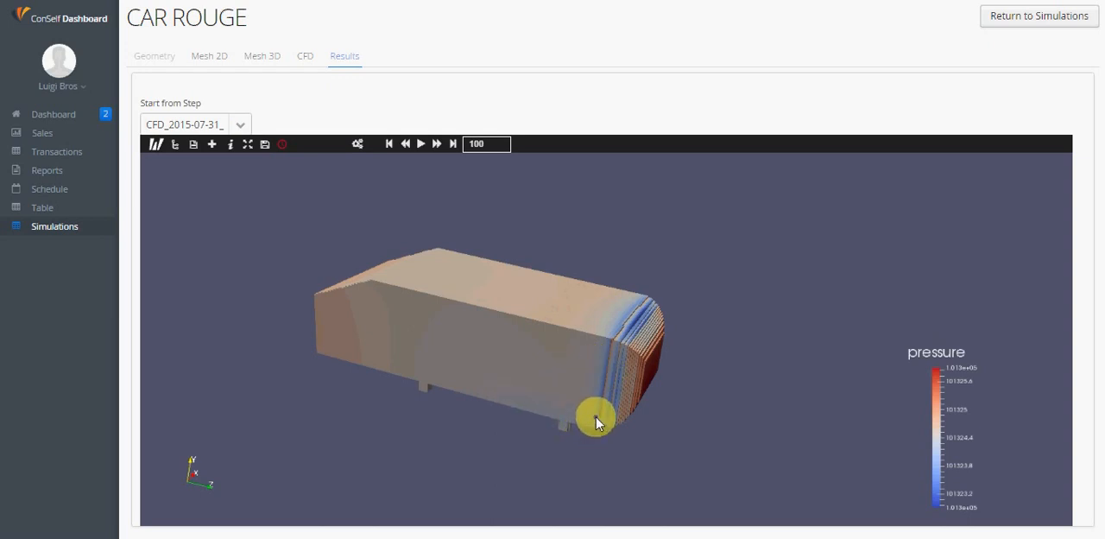
Turn the pressure-colored car body so its front face is visible and capture a screenshot of it with the legend
{"action": "left_click_drag", "start_coordinate": [594, 418], "coordinate": [266, 170]}
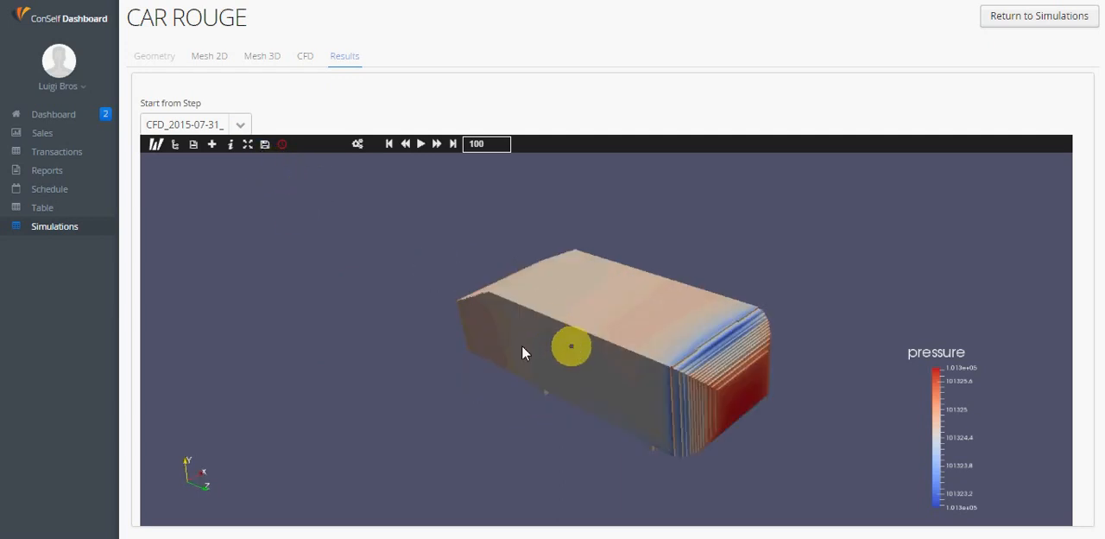
{"action": "left_click", "coordinate": [265, 147]}
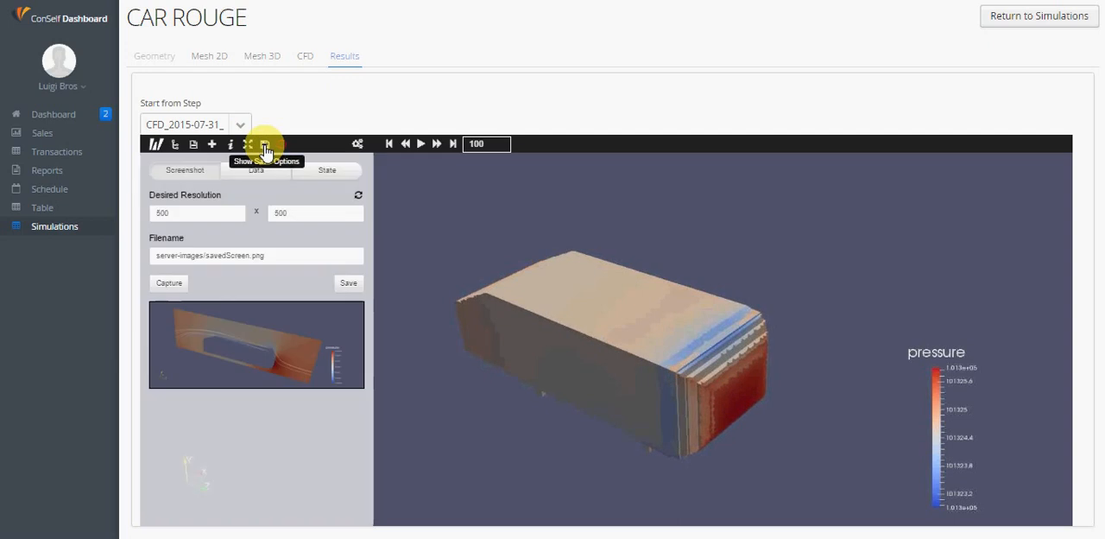
{"action": "left_click", "coordinate": [179, 293]}
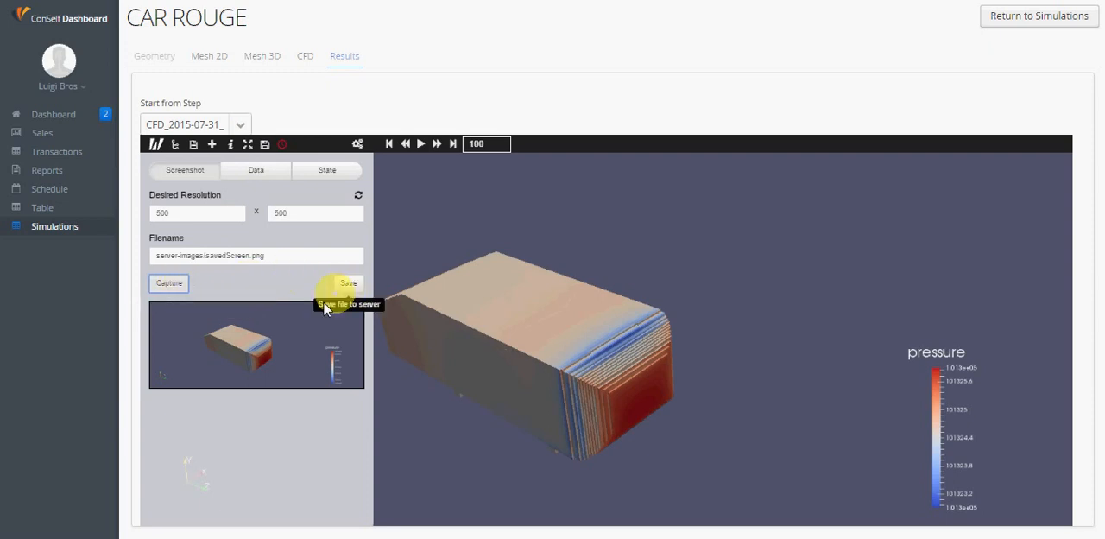
Save the captured car body image to the Desktop as download.jpg, open it, and return to the unobstructed results view
{"action": "right_click", "coordinate": [302, 318]}
{"action": "left_click", "coordinate": [336, 329]}
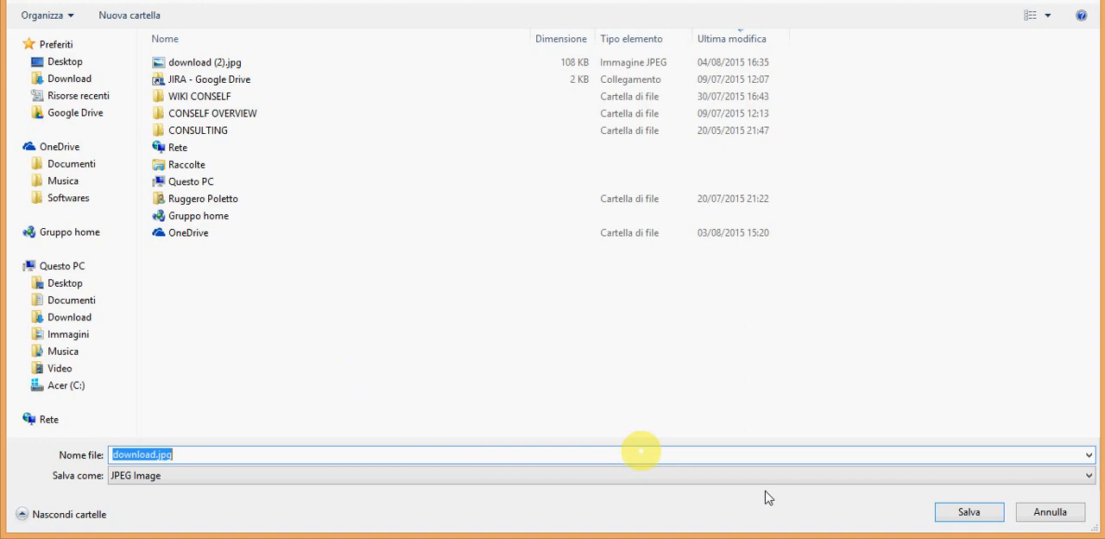
{"action": "left_click", "coordinate": [970, 511]}
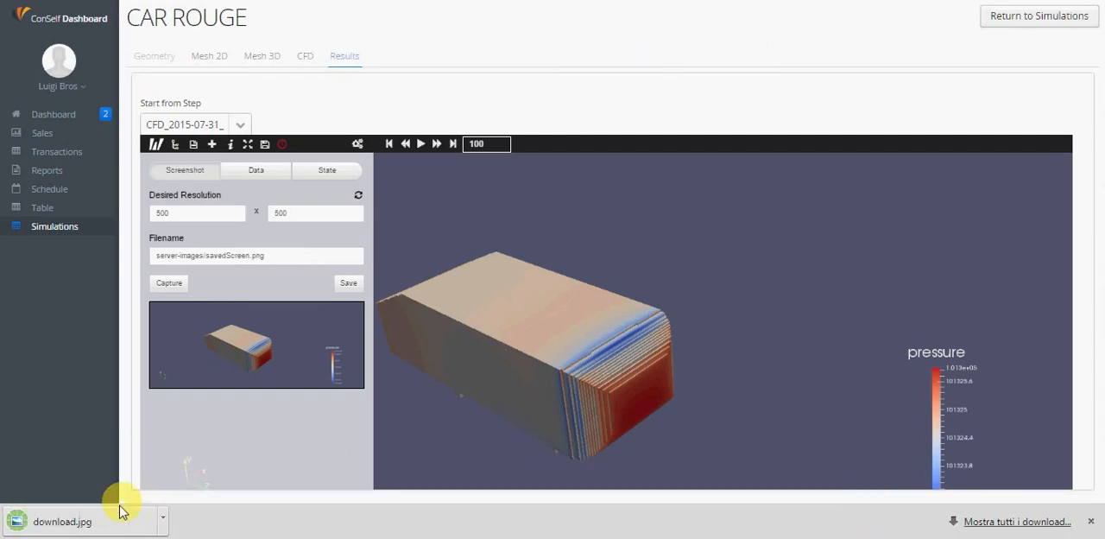
{"action": "left_click", "coordinate": [121, 511]}
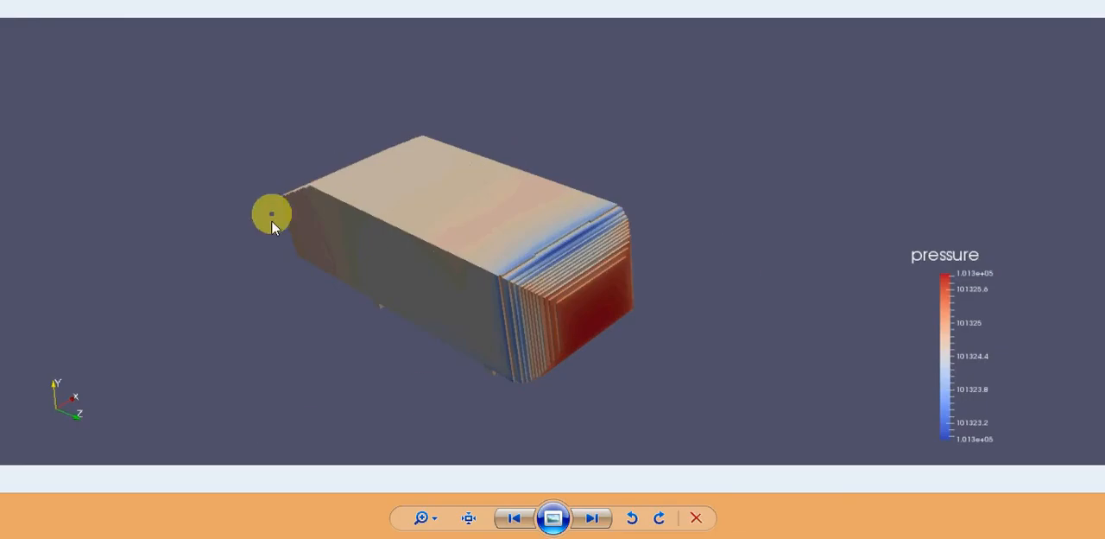
{"action": "left_click", "coordinate": [1086, 3]}
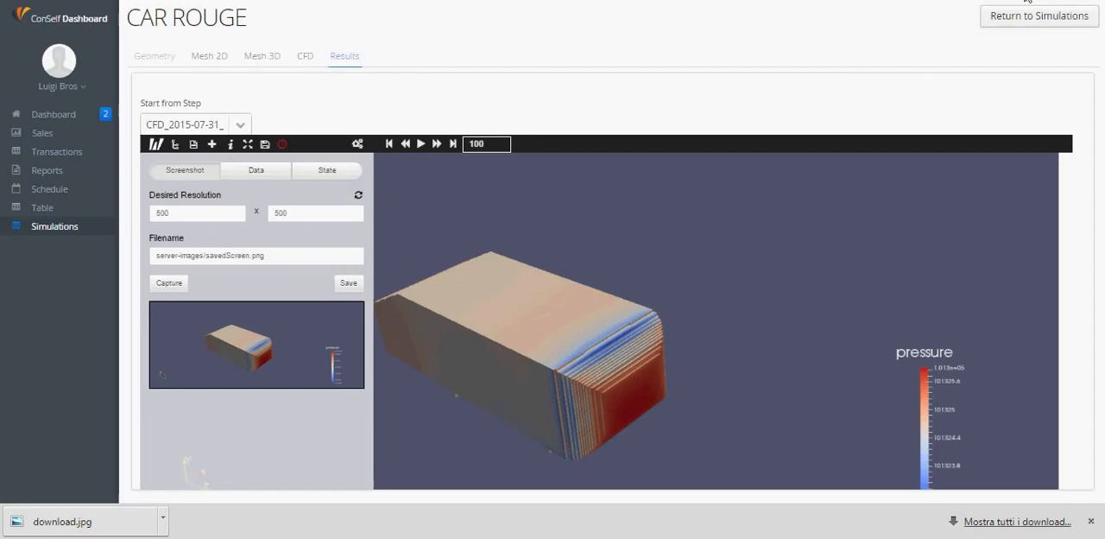
{"action": "left_click", "coordinate": [153, 146]}
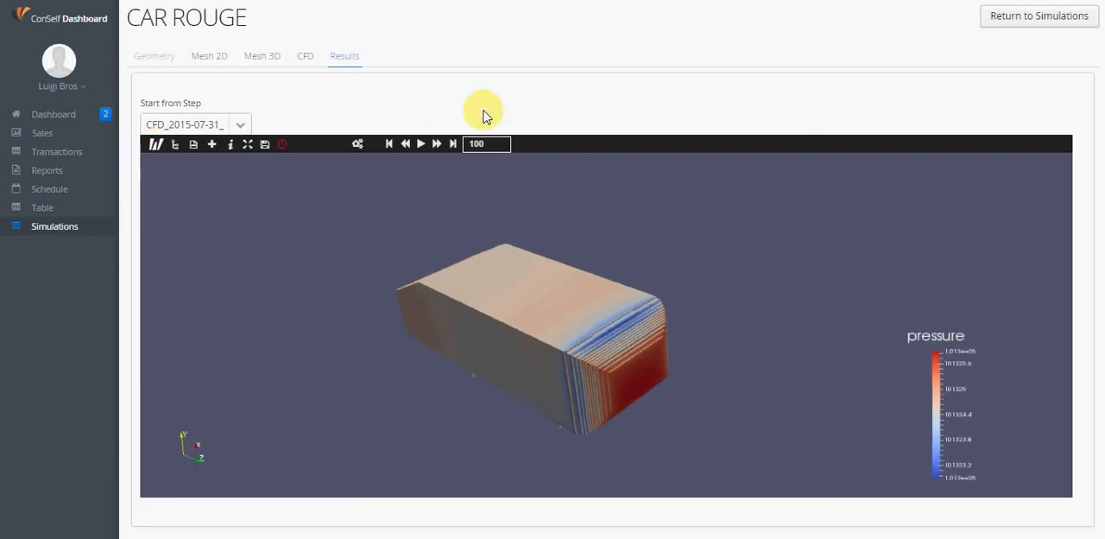